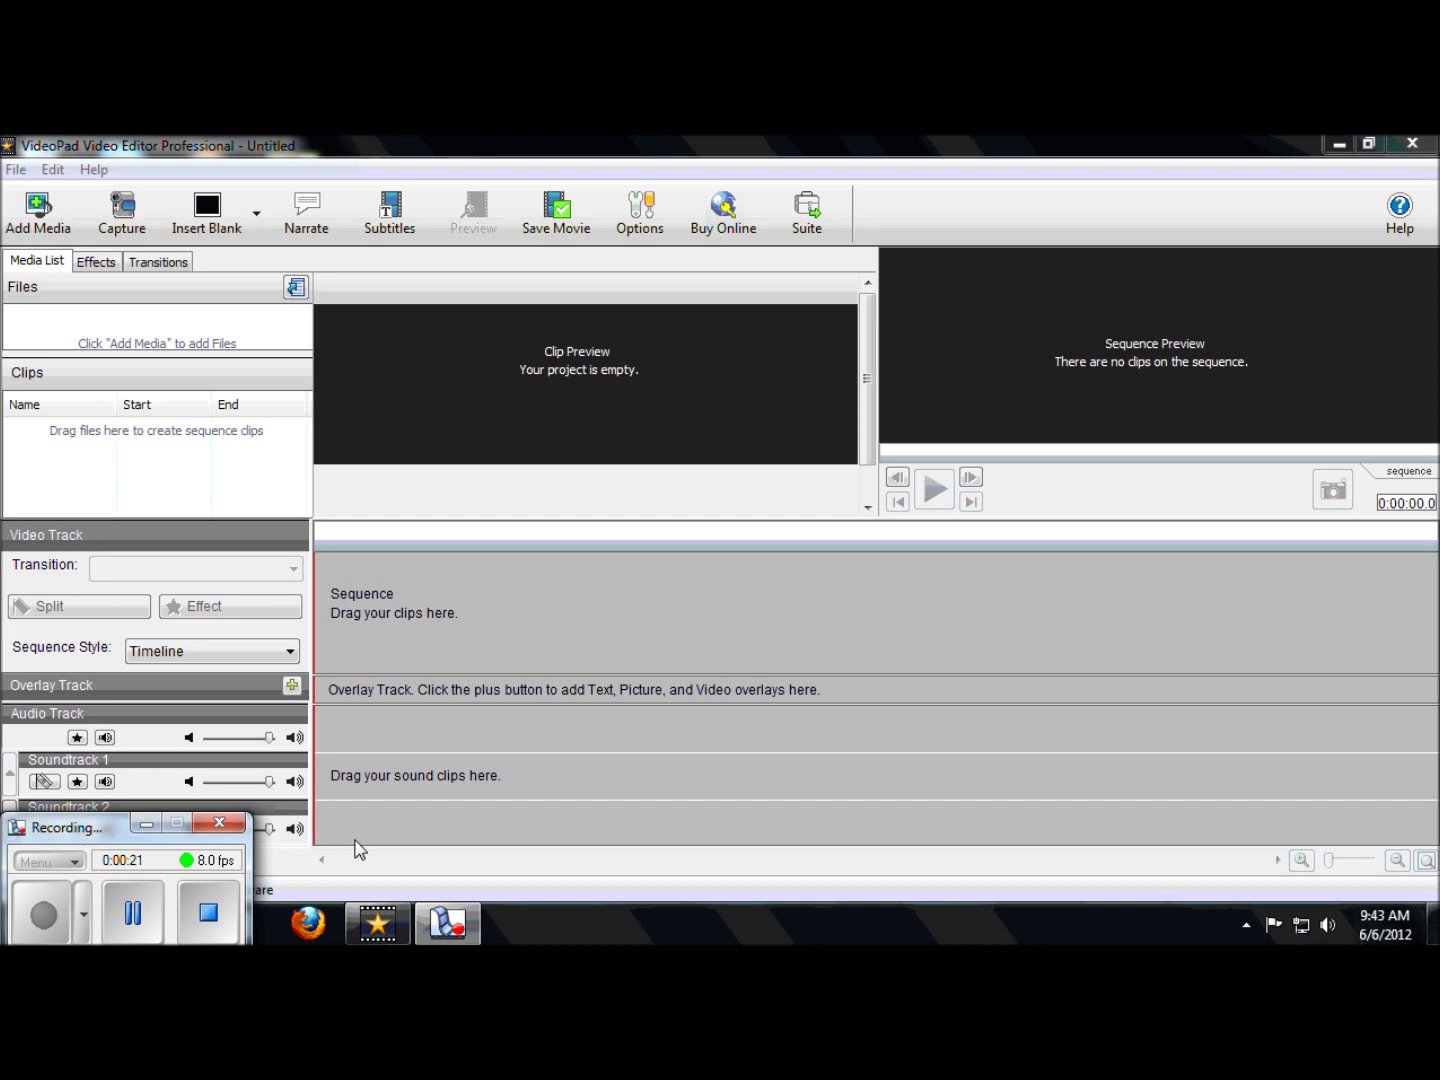
Import VID00006.MP4 from FLIPVIDEO (G:) > DCIM > 100VIDEO and preview it in the Files list.
{"action": "left_click", "coordinate": [36, 212]}
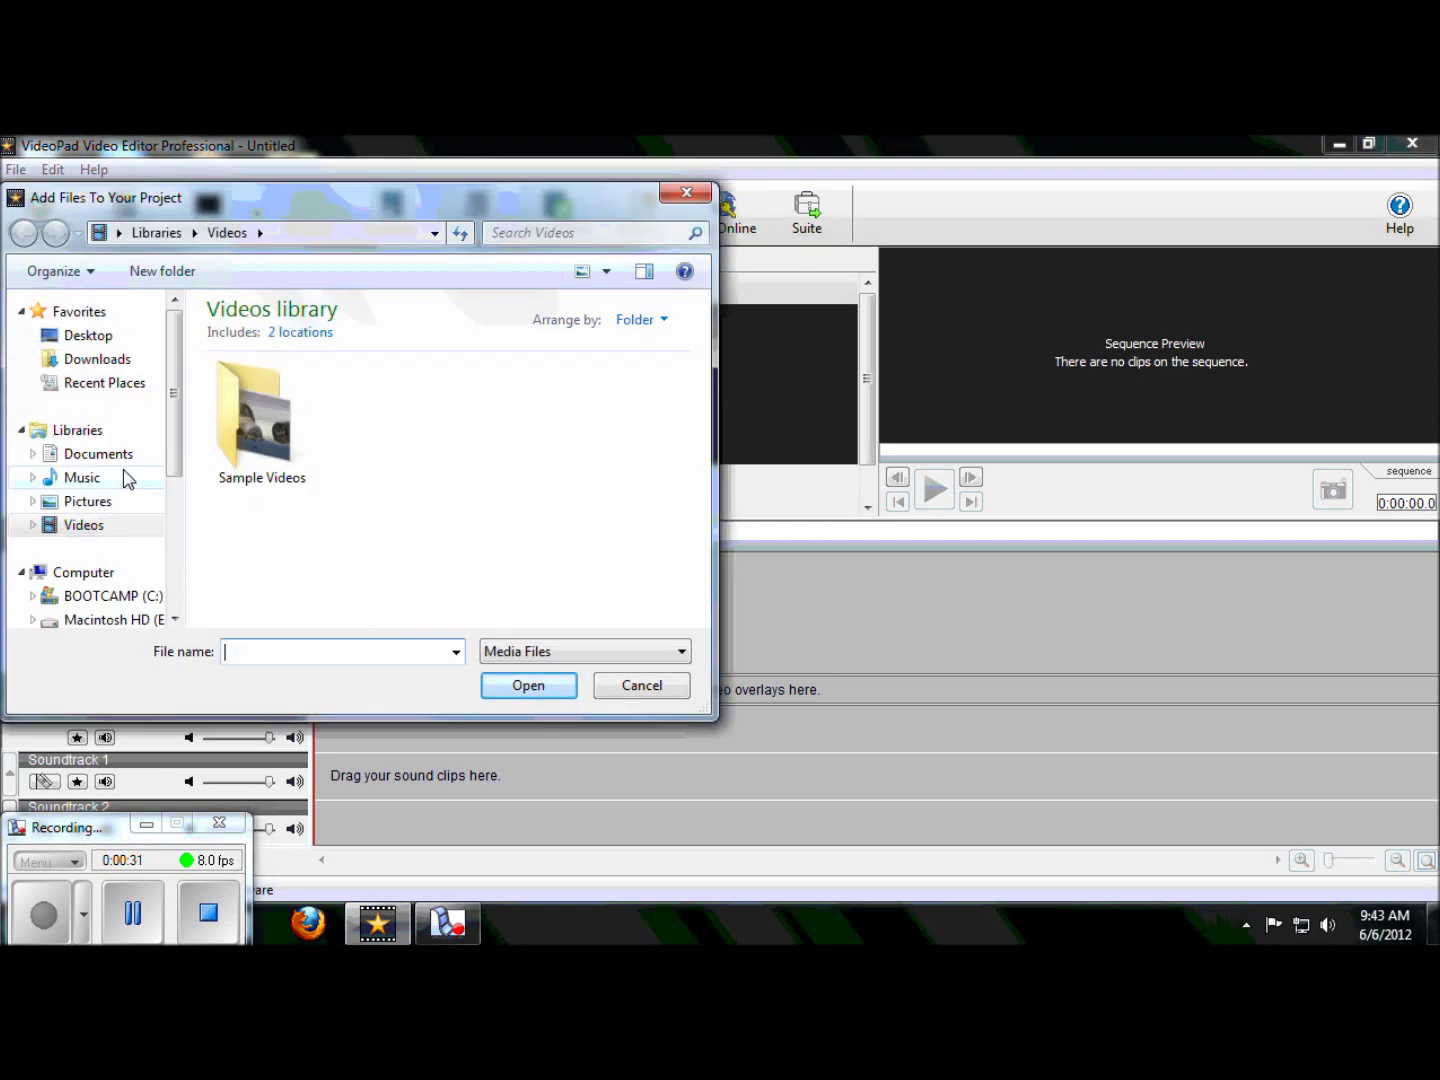
{"action": "left_click", "coordinate": [73, 337]}
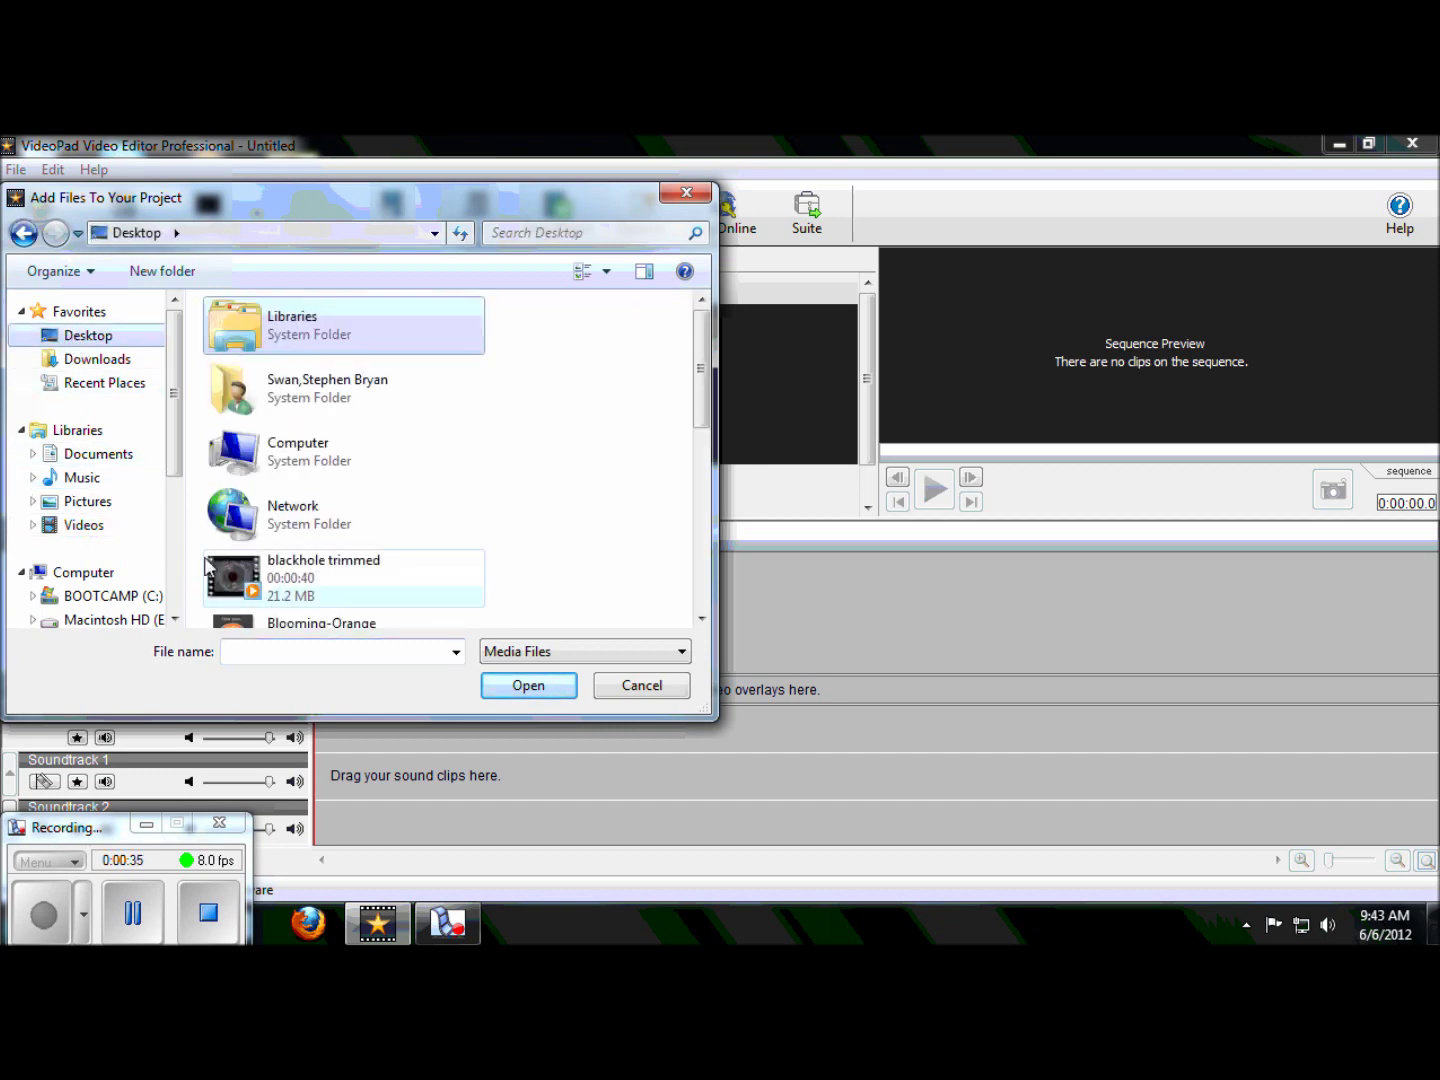
{"action": "left_click", "coordinate": [101, 572]}
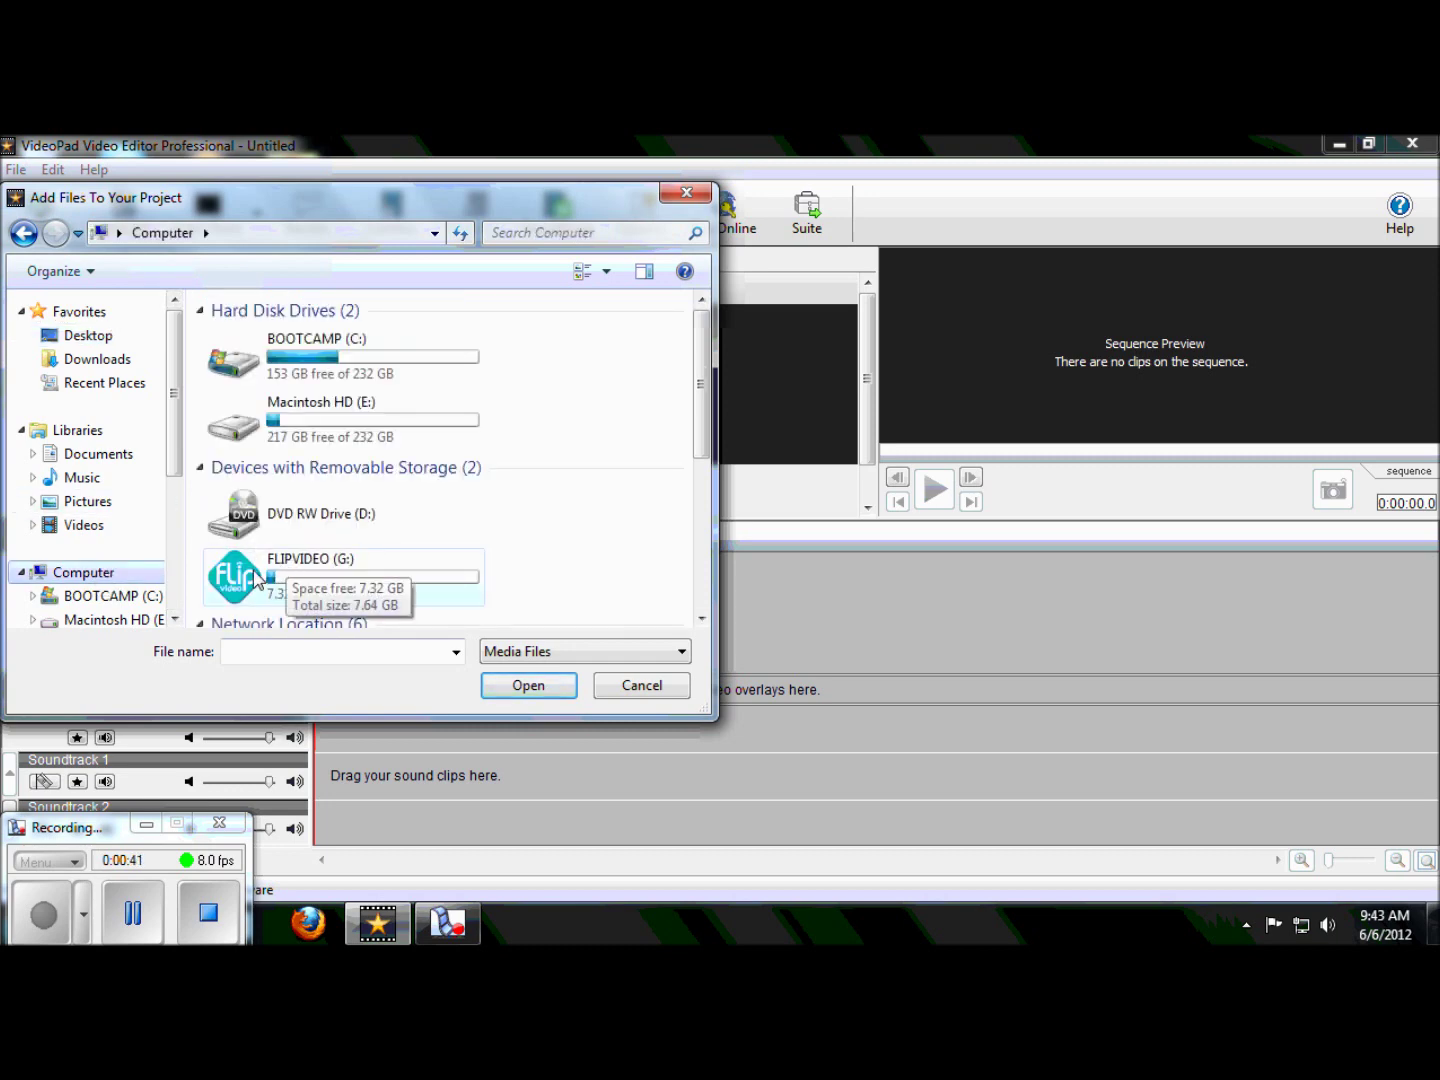
{"action": "double_click", "coordinate": [285, 567]}
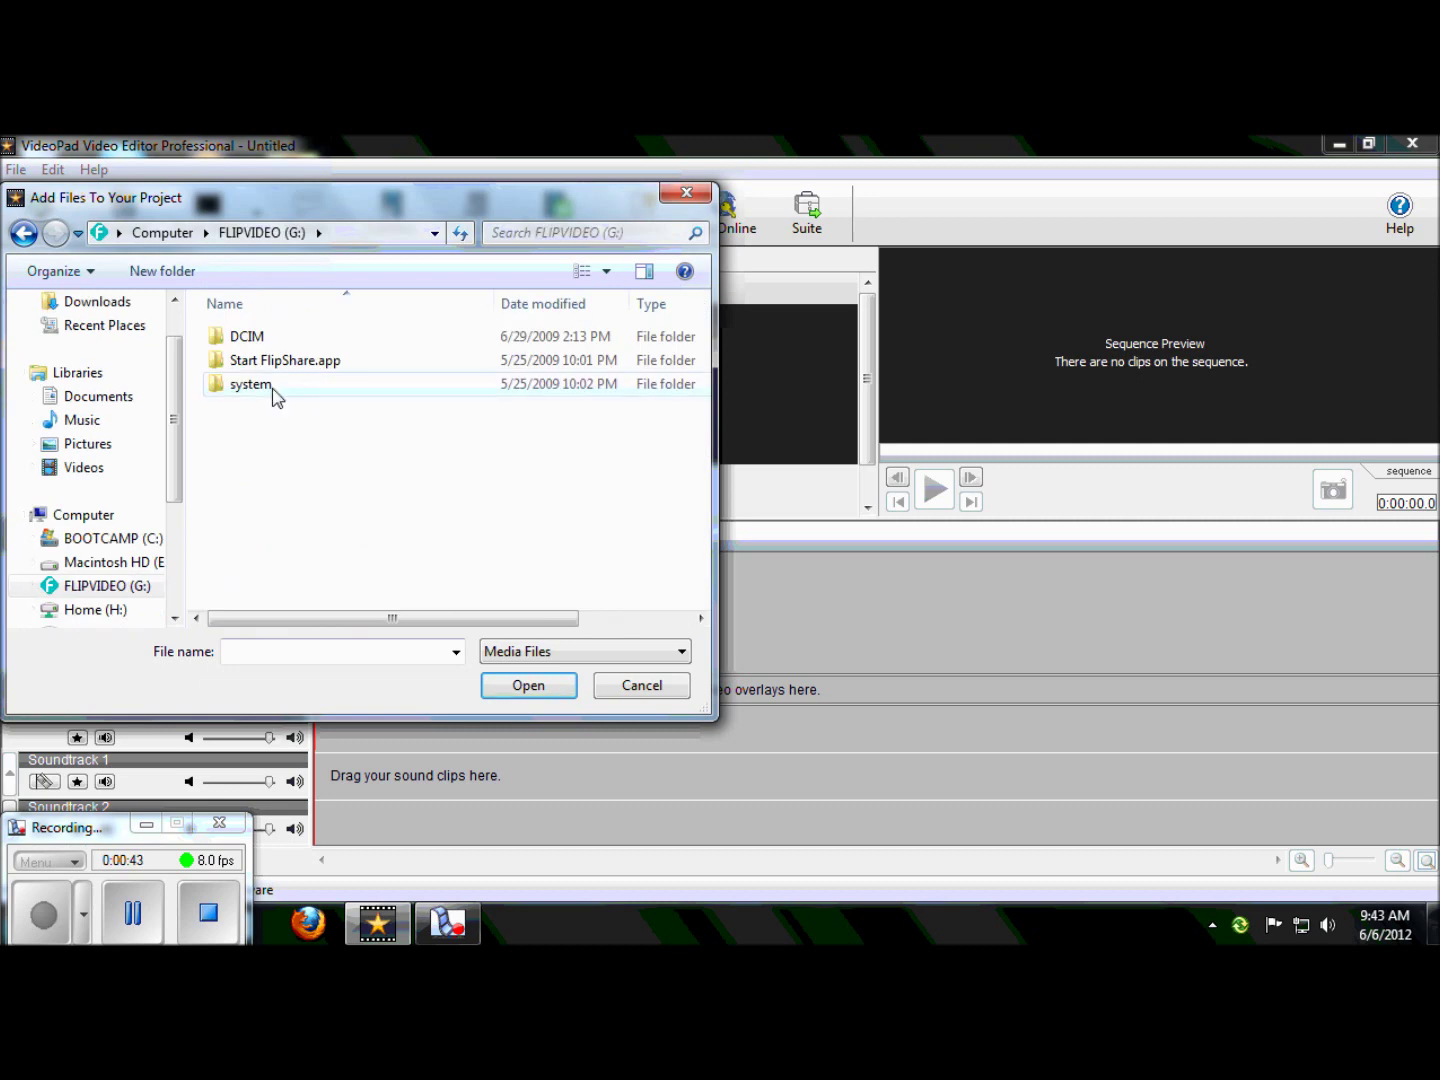
{"action": "double_click", "coordinate": [251, 340]}
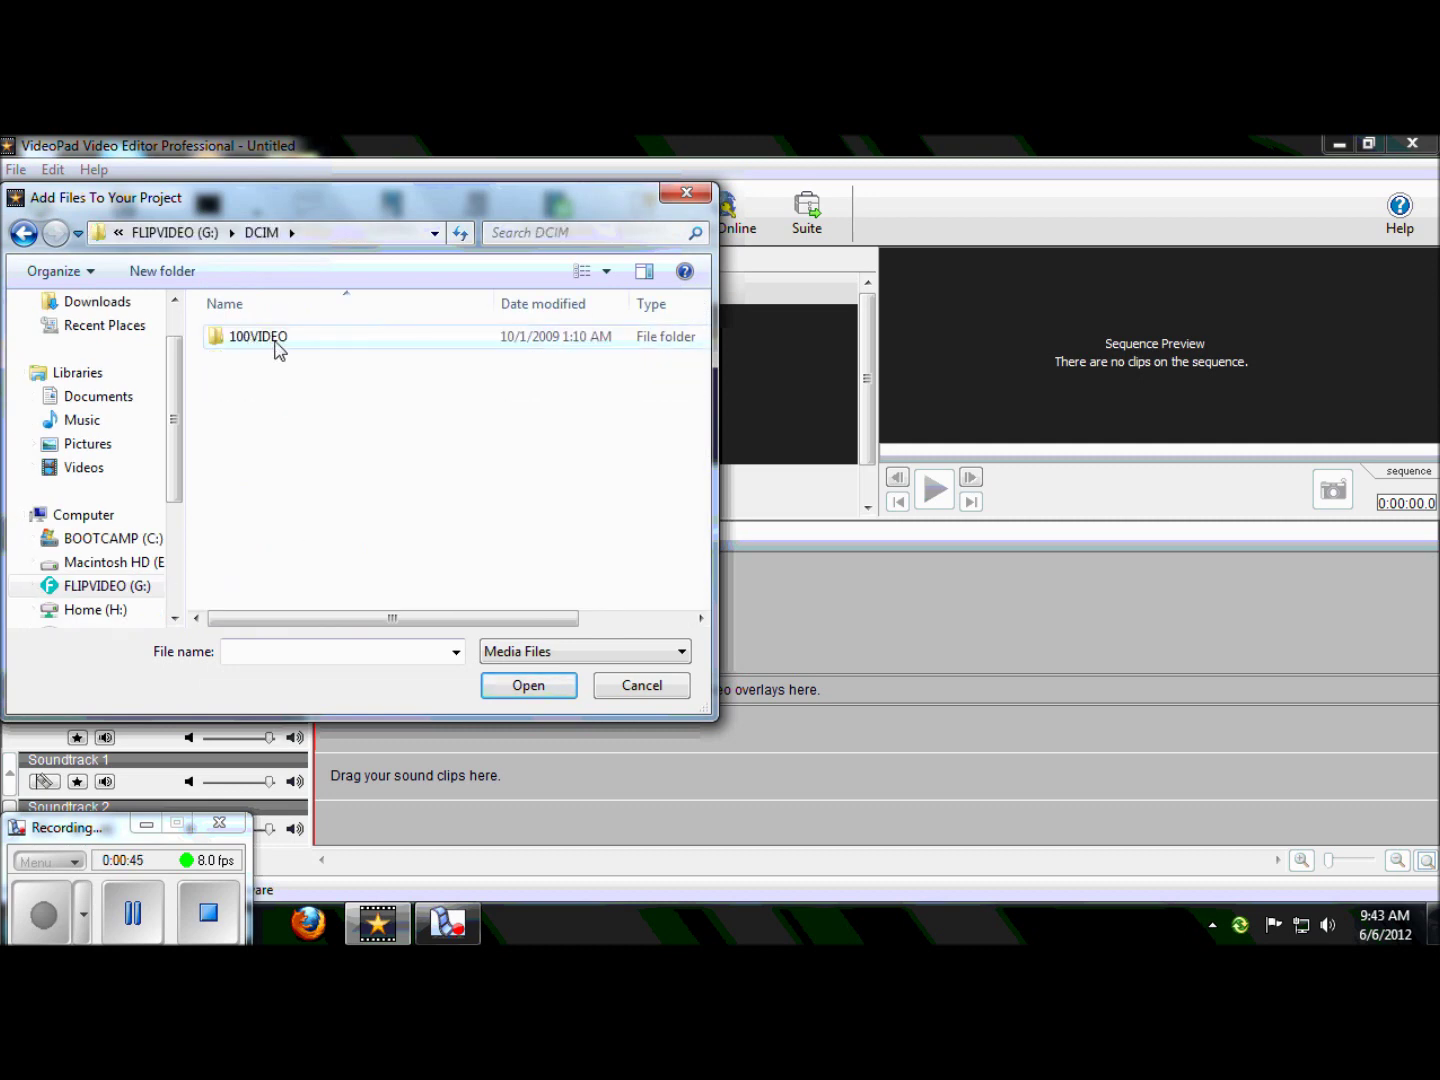
{"action": "double_click", "coordinate": [278, 344]}
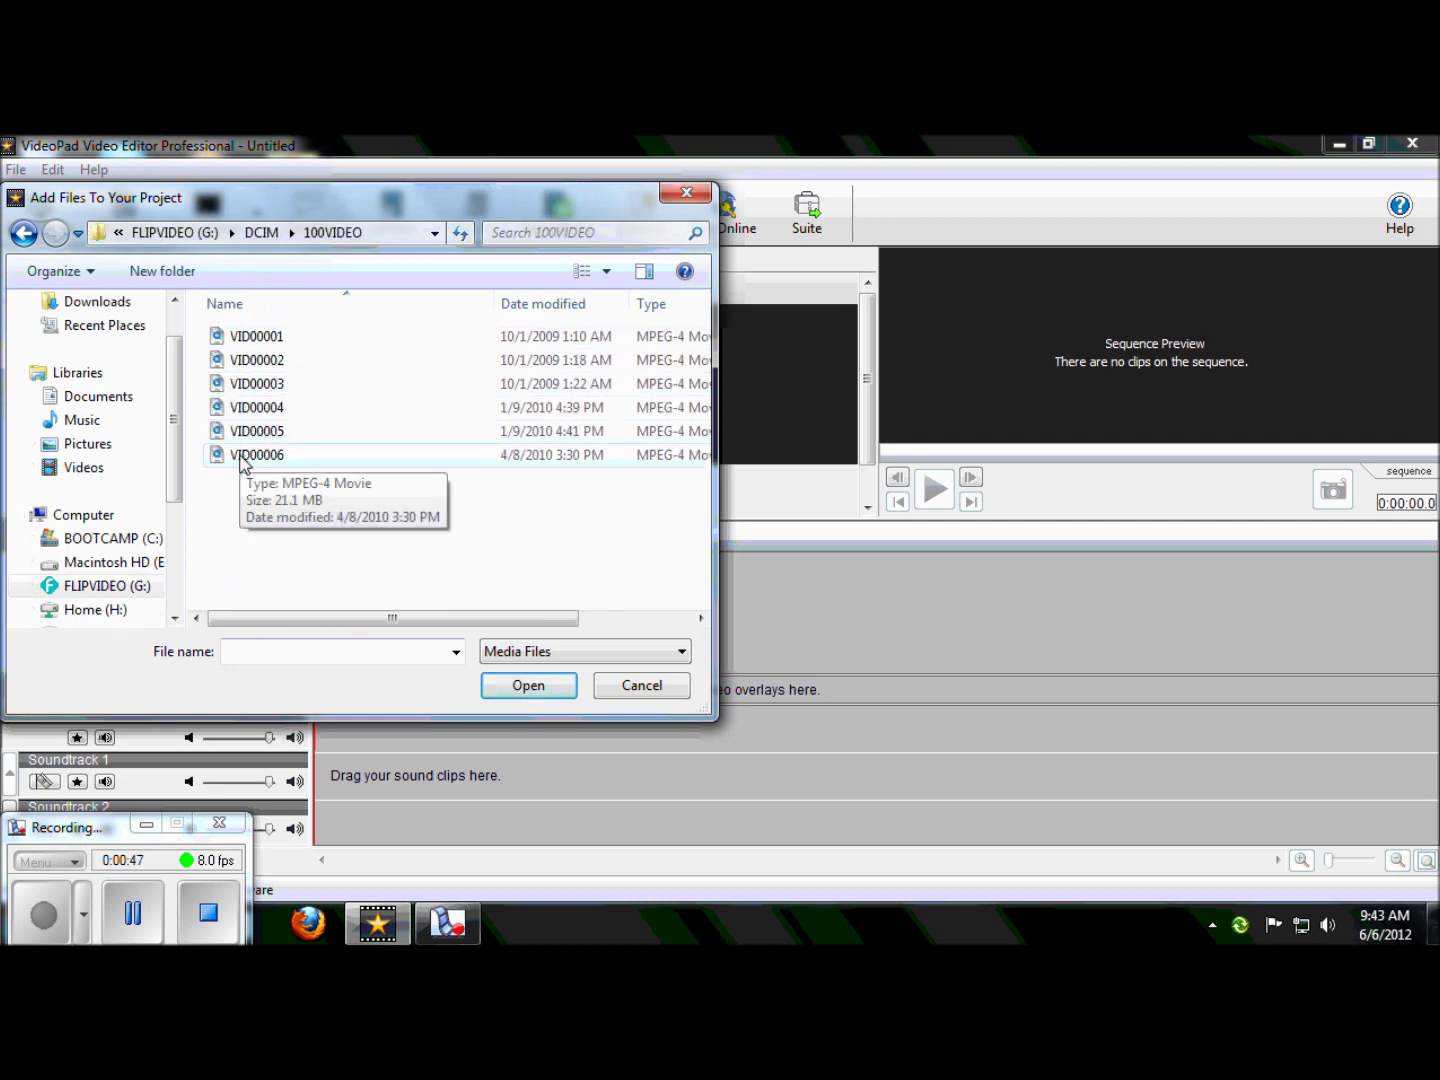
{"action": "left_click", "coordinate": [250, 457]}
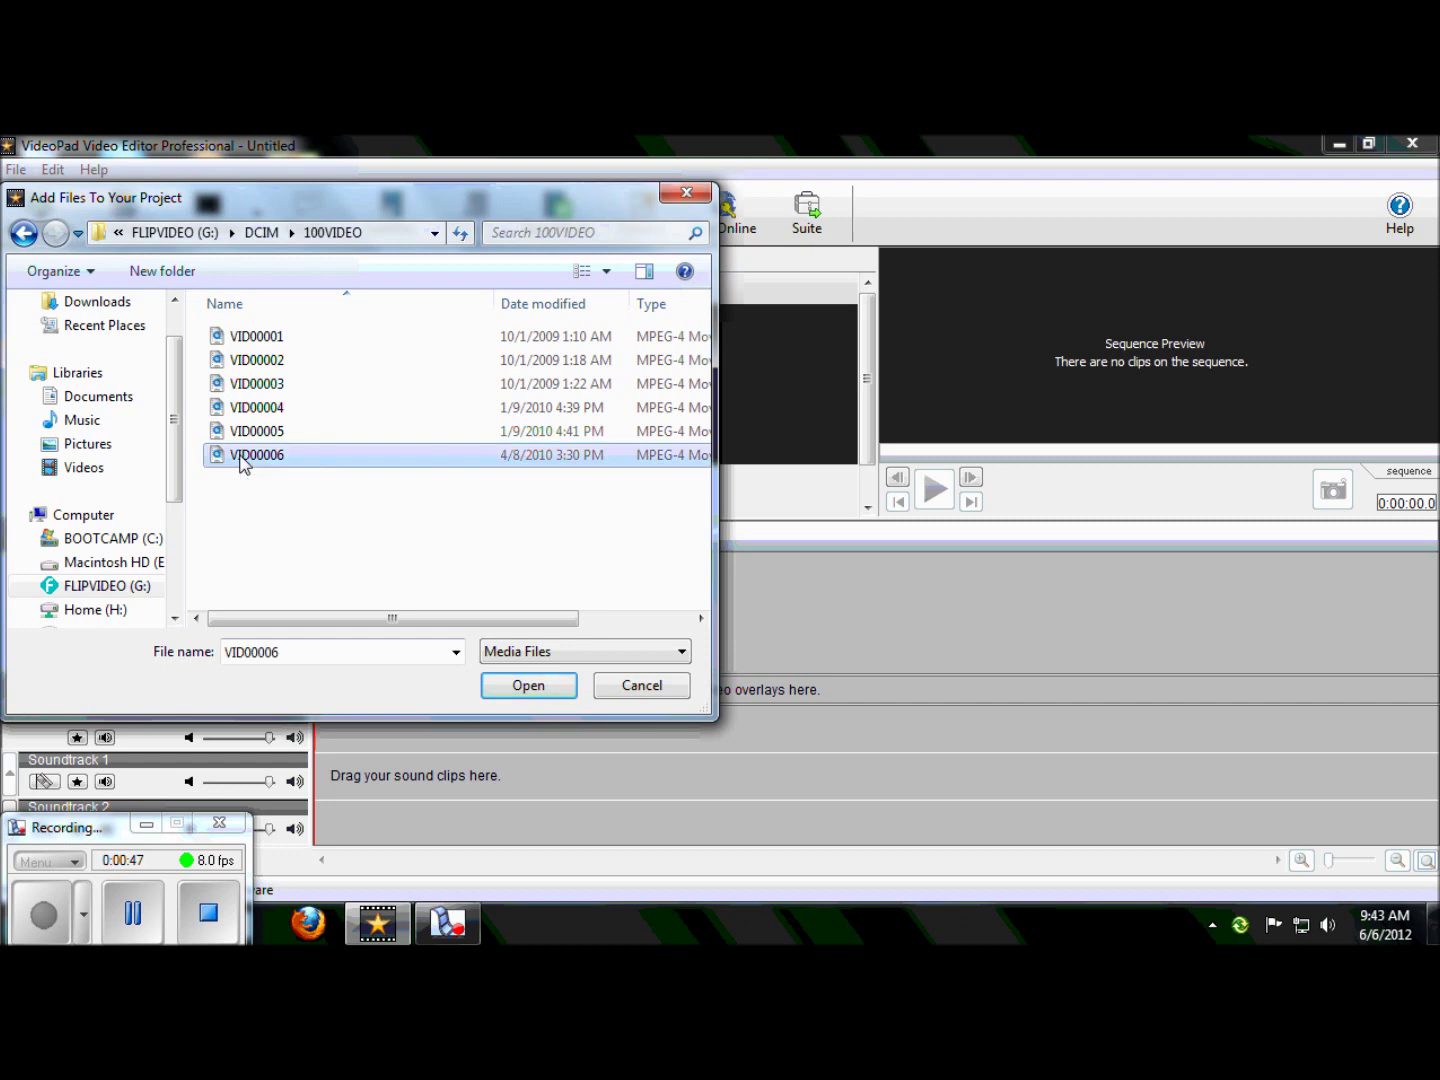
{"action": "left_click", "coordinate": [512, 692]}
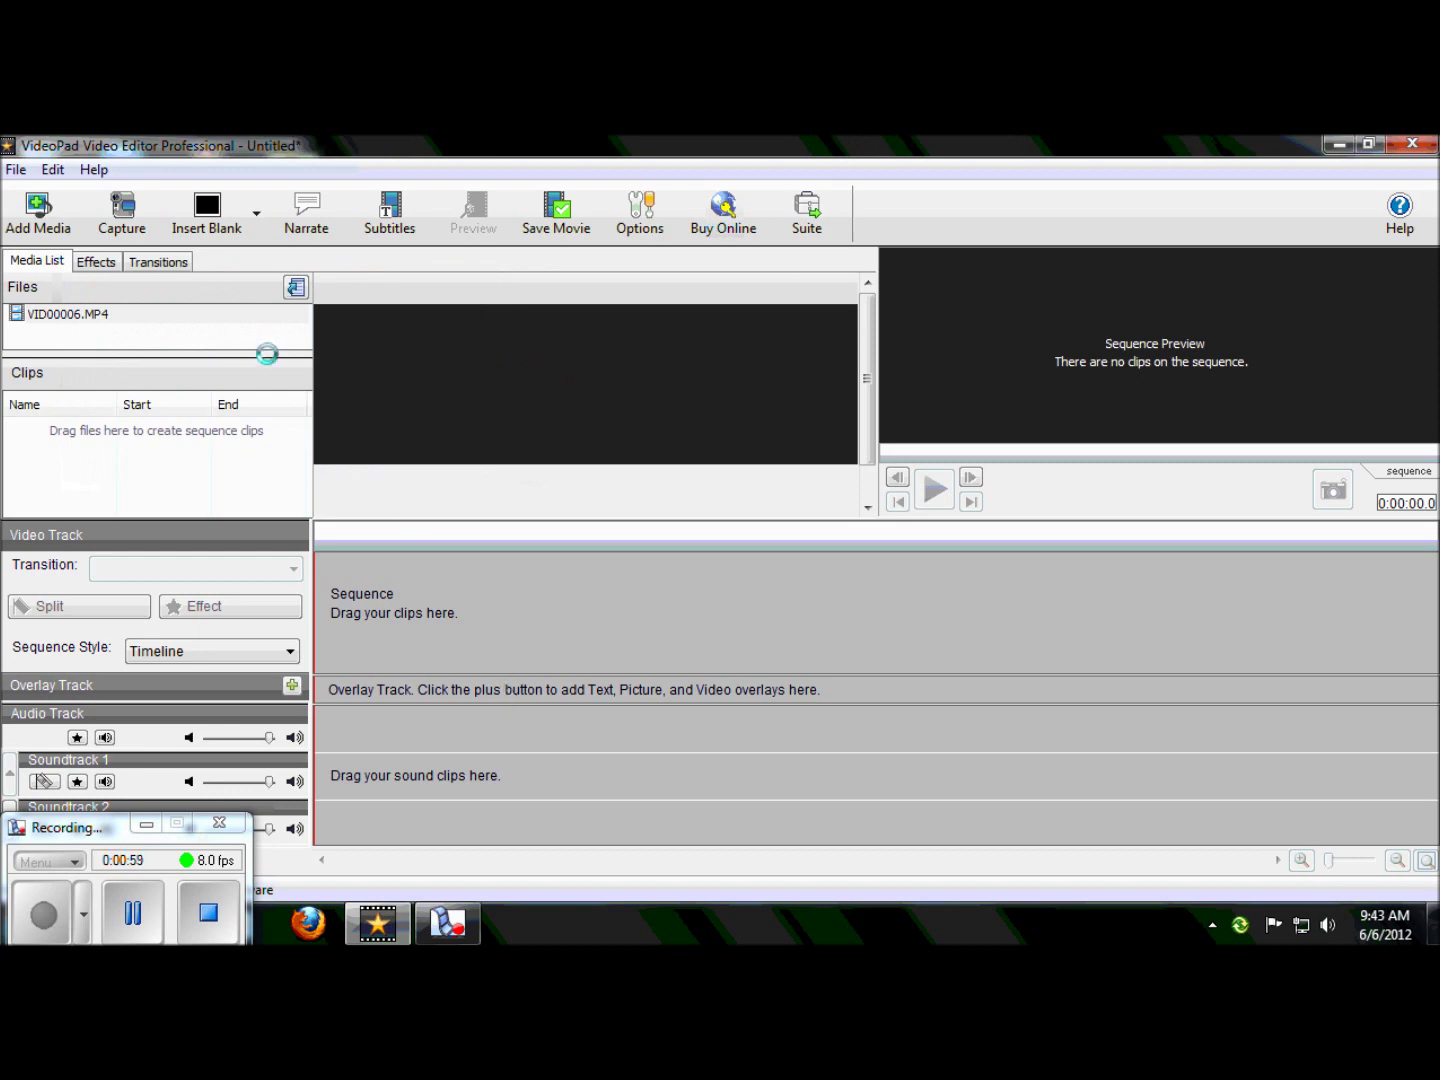
{"action": "left_click", "coordinate": [65, 318]}
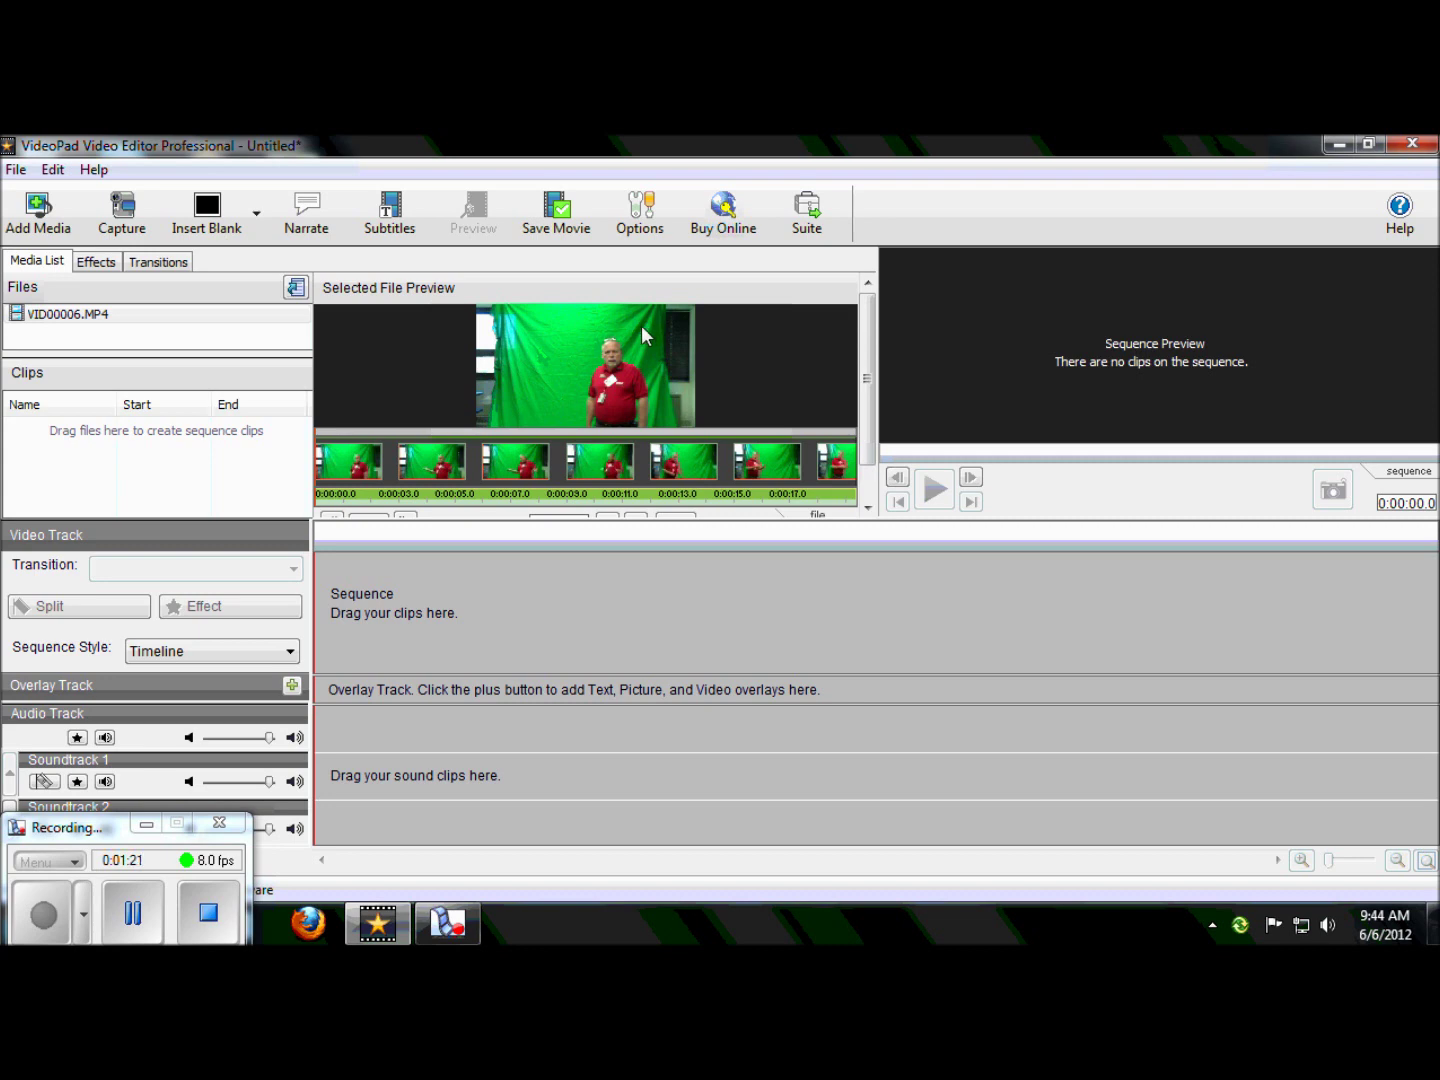
Import Desert.jpg from Libraries > Pictures > Sample Pictures into the project's files.
{"action": "left_click", "coordinate": [38, 211]}
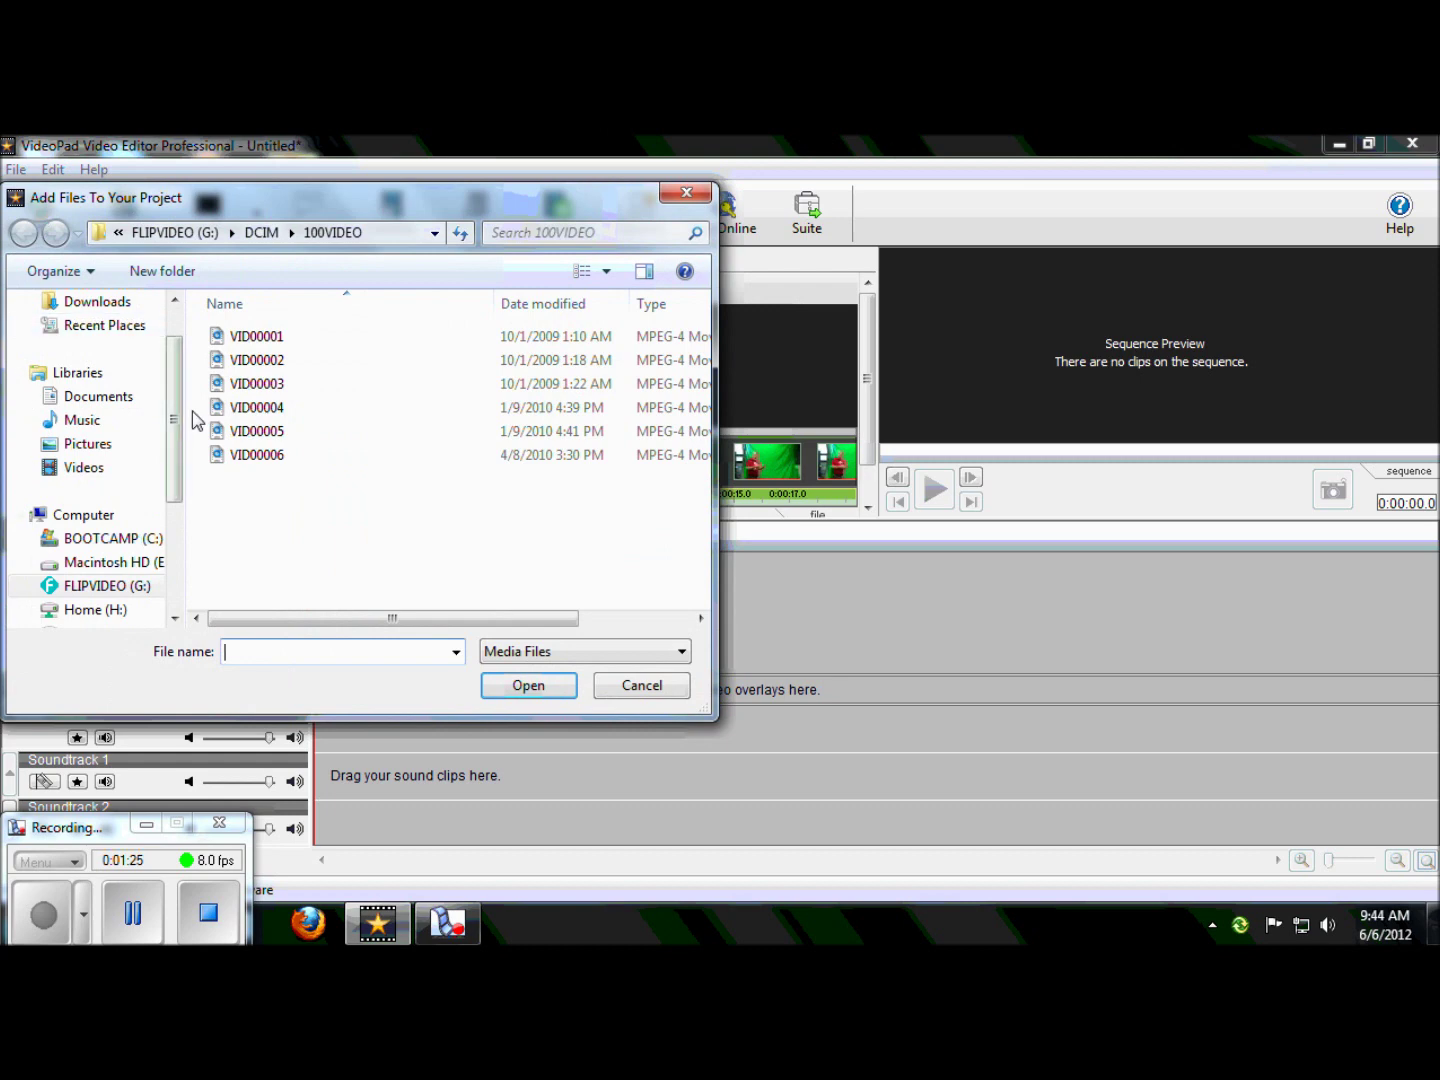
{"action": "left_click", "coordinate": [95, 446]}
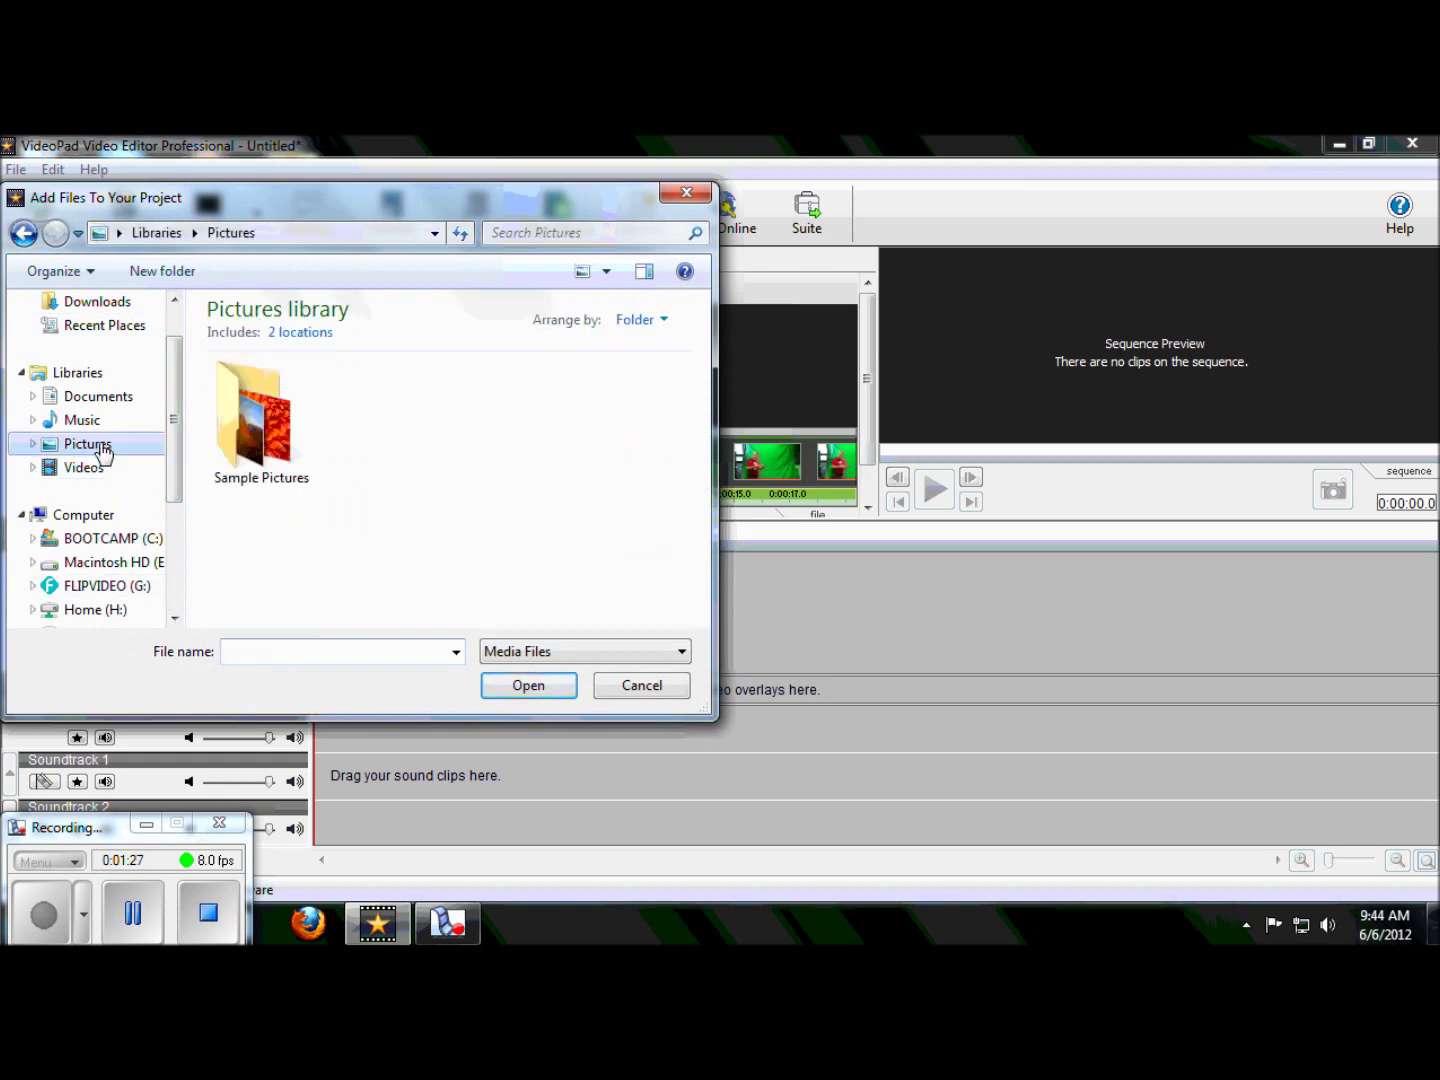
{"action": "double_click", "coordinate": [283, 419]}
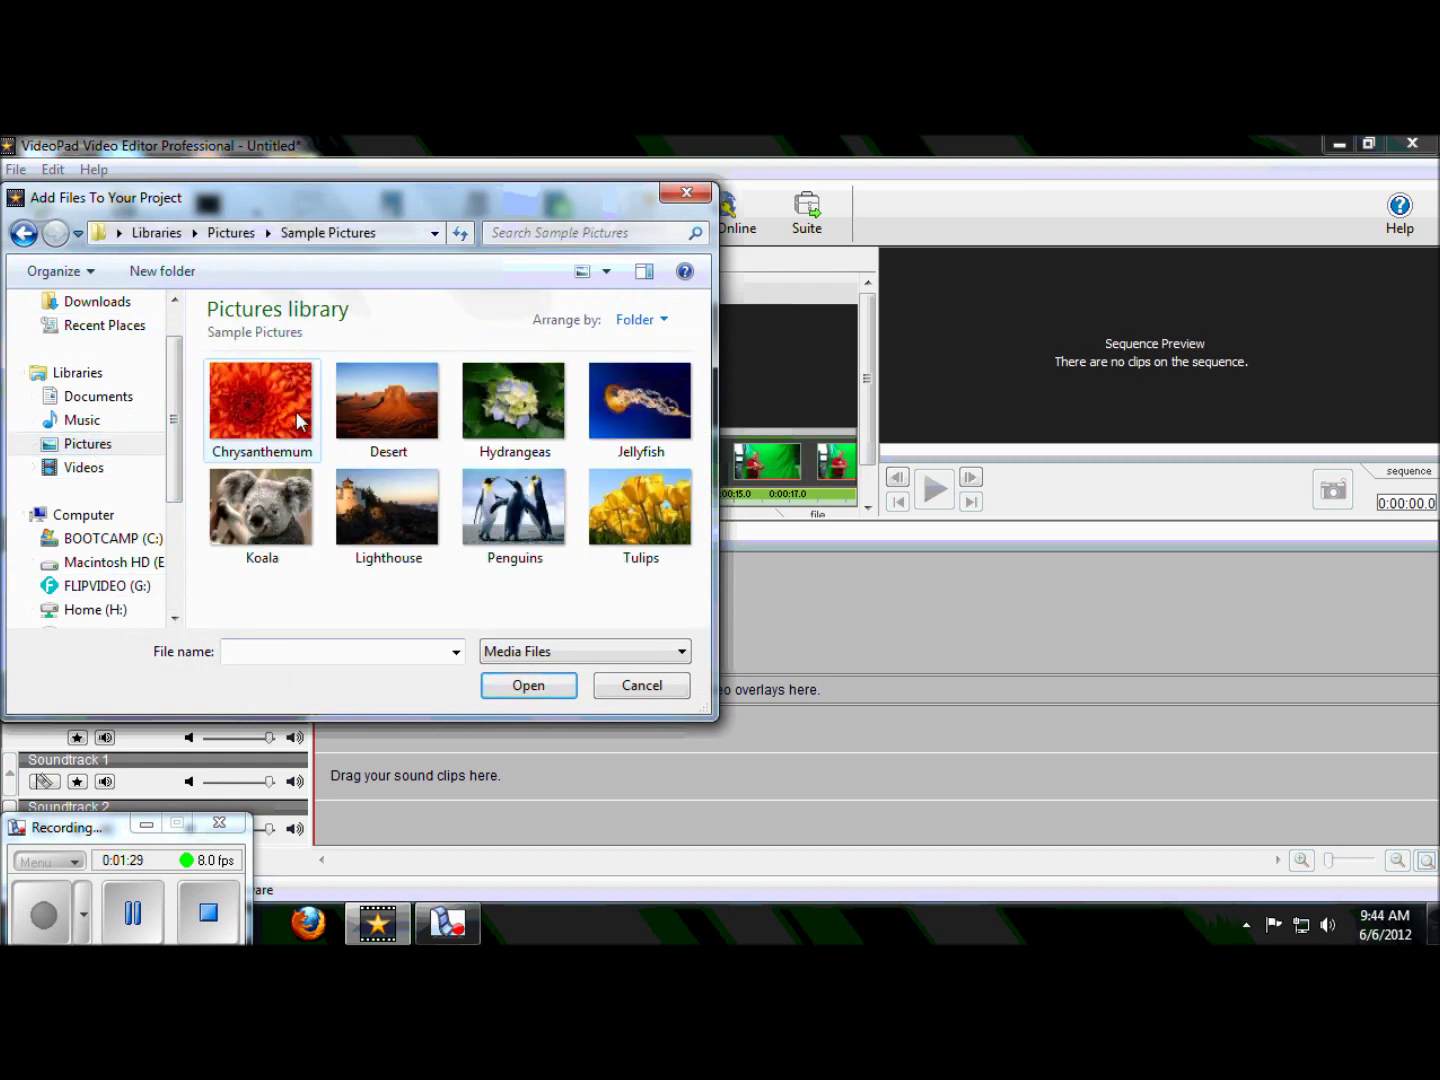
{"action": "left_click", "coordinate": [391, 421]}
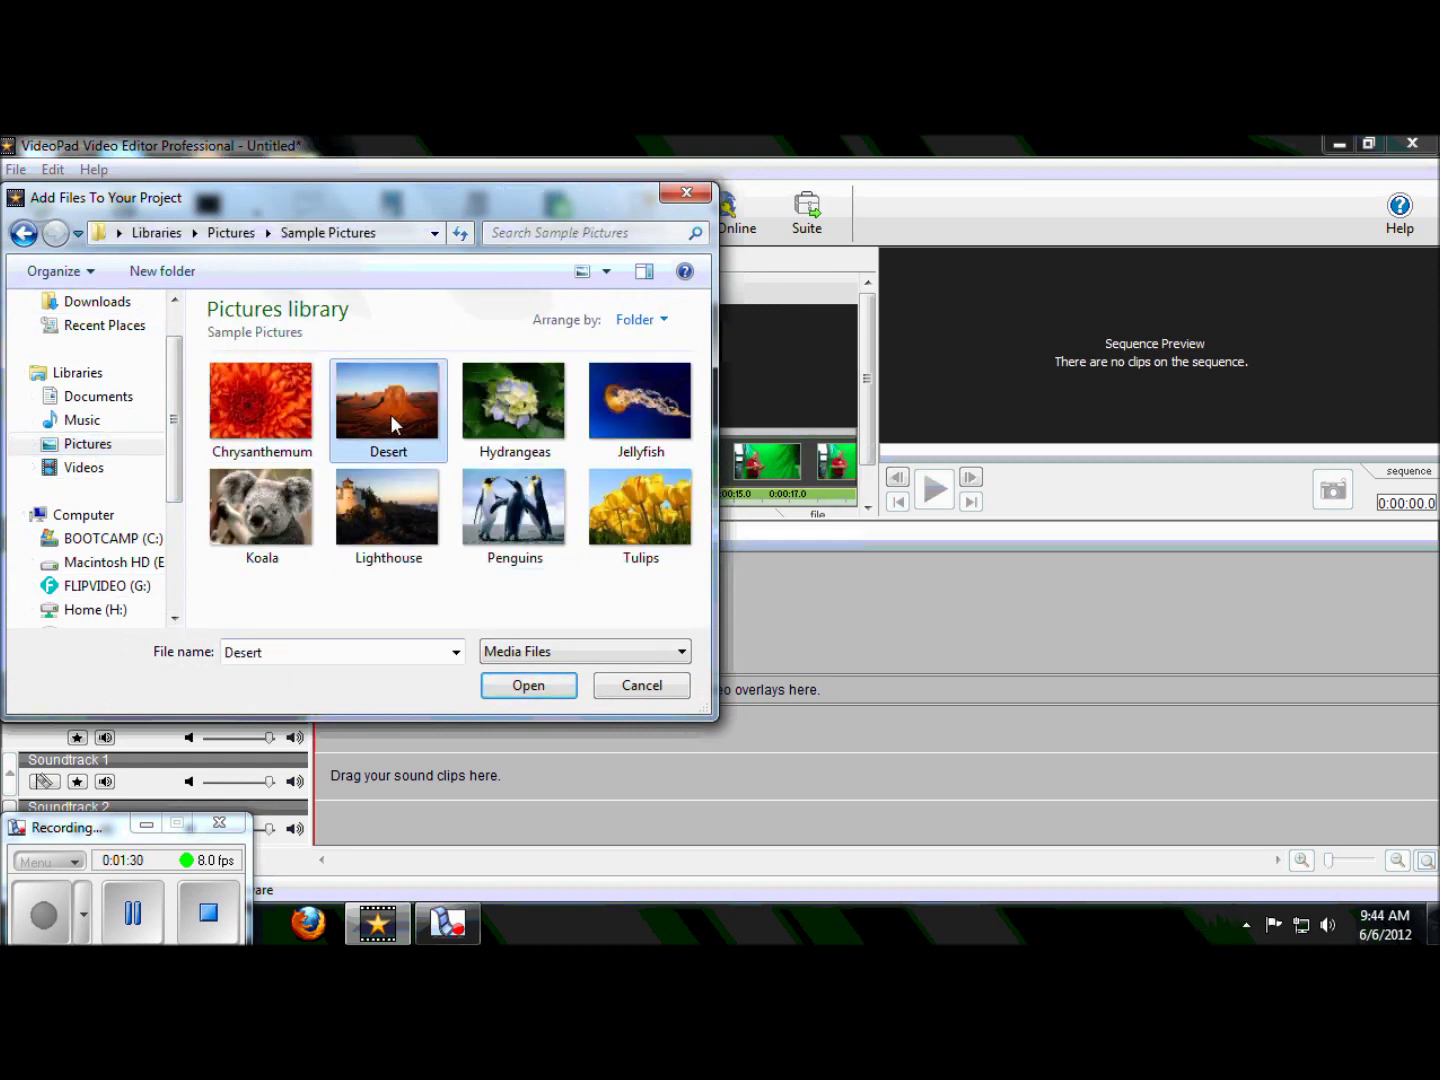
{"action": "left_click", "coordinate": [535, 689]}
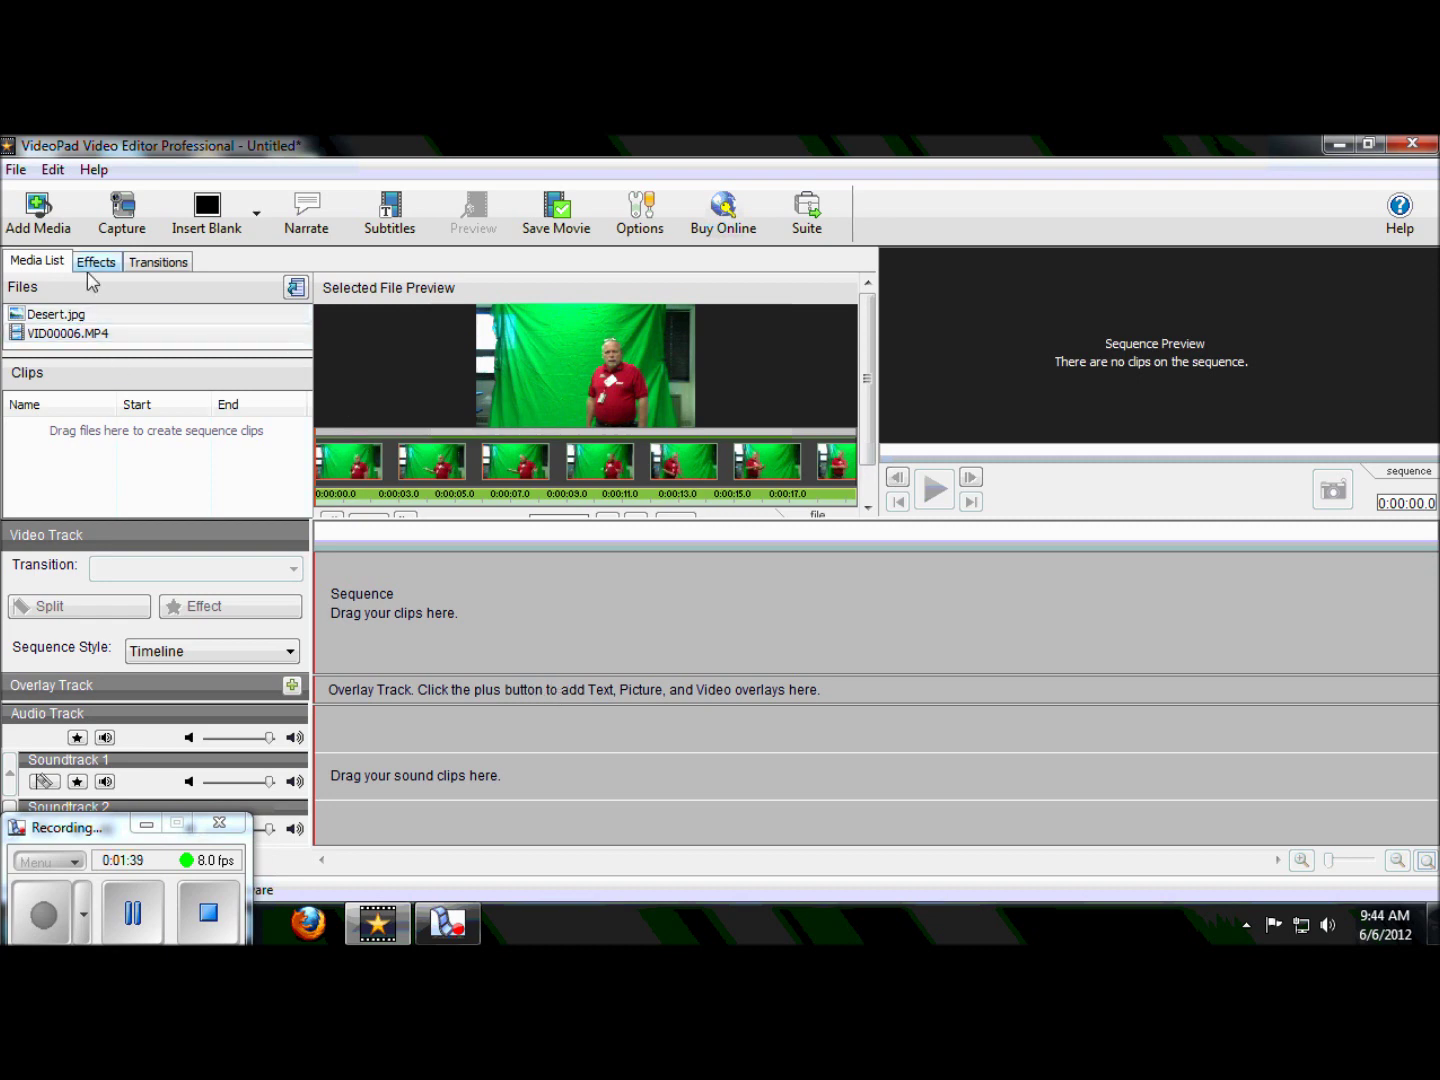
Drag VID00006.MP4 onto the overlay track as a 19.3-second clip, then reselect it in Files.
{"action": "left_click", "coordinate": [44, 340]}
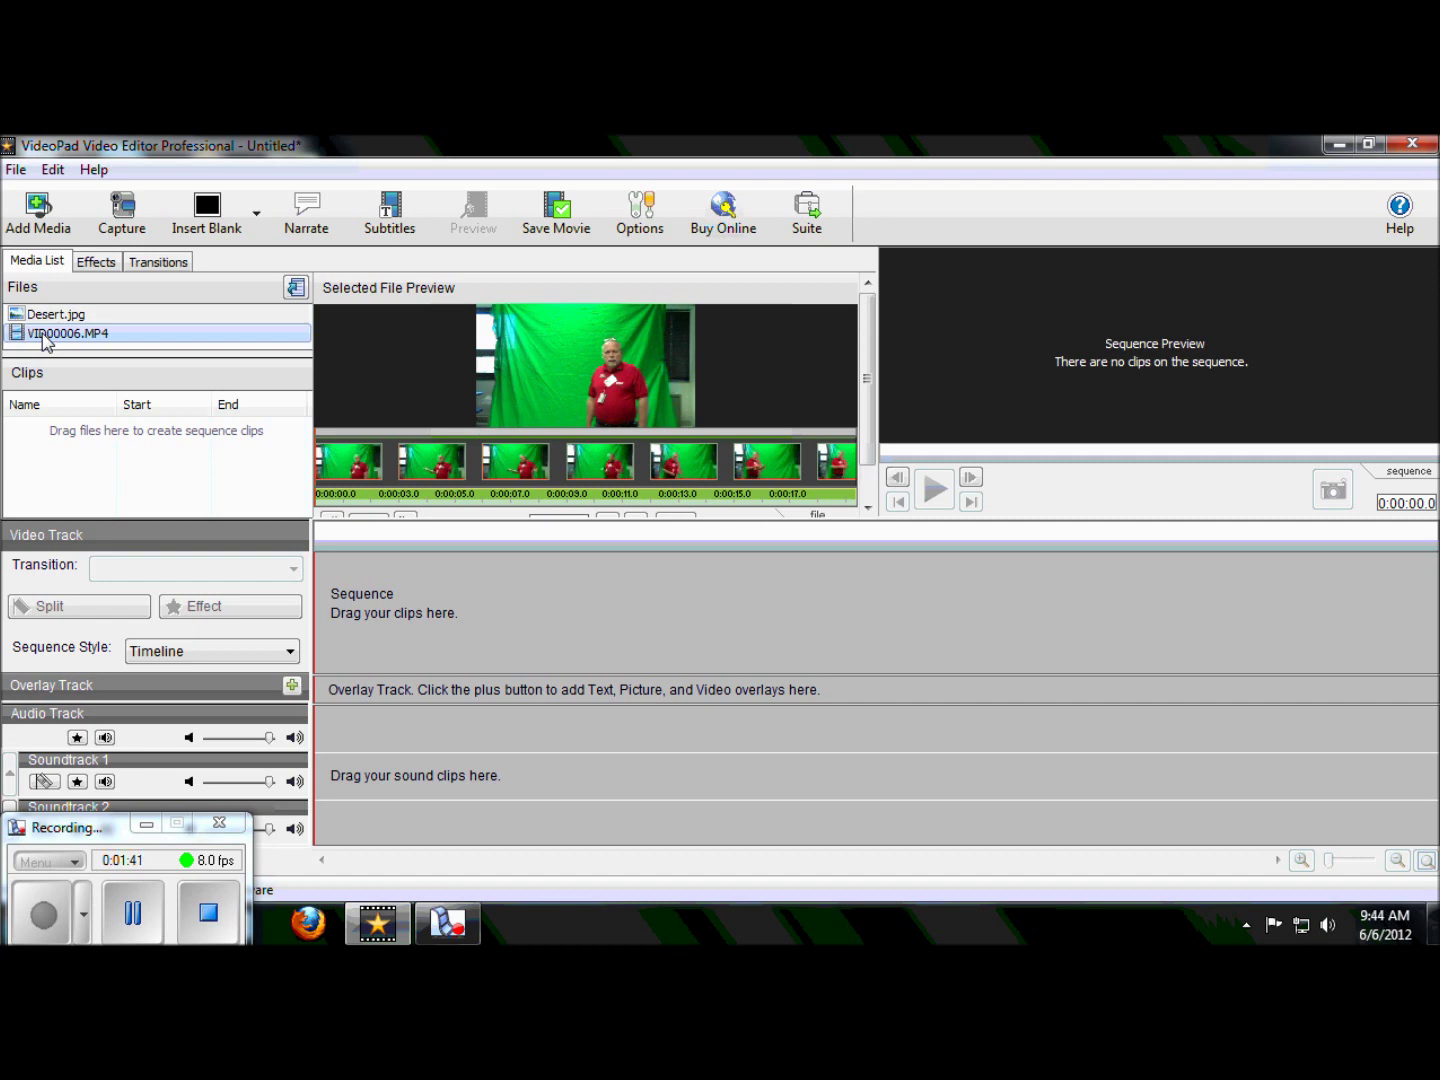
{"action": "left_click_drag", "start_coordinate": [44, 340], "coordinate": [416, 689]}
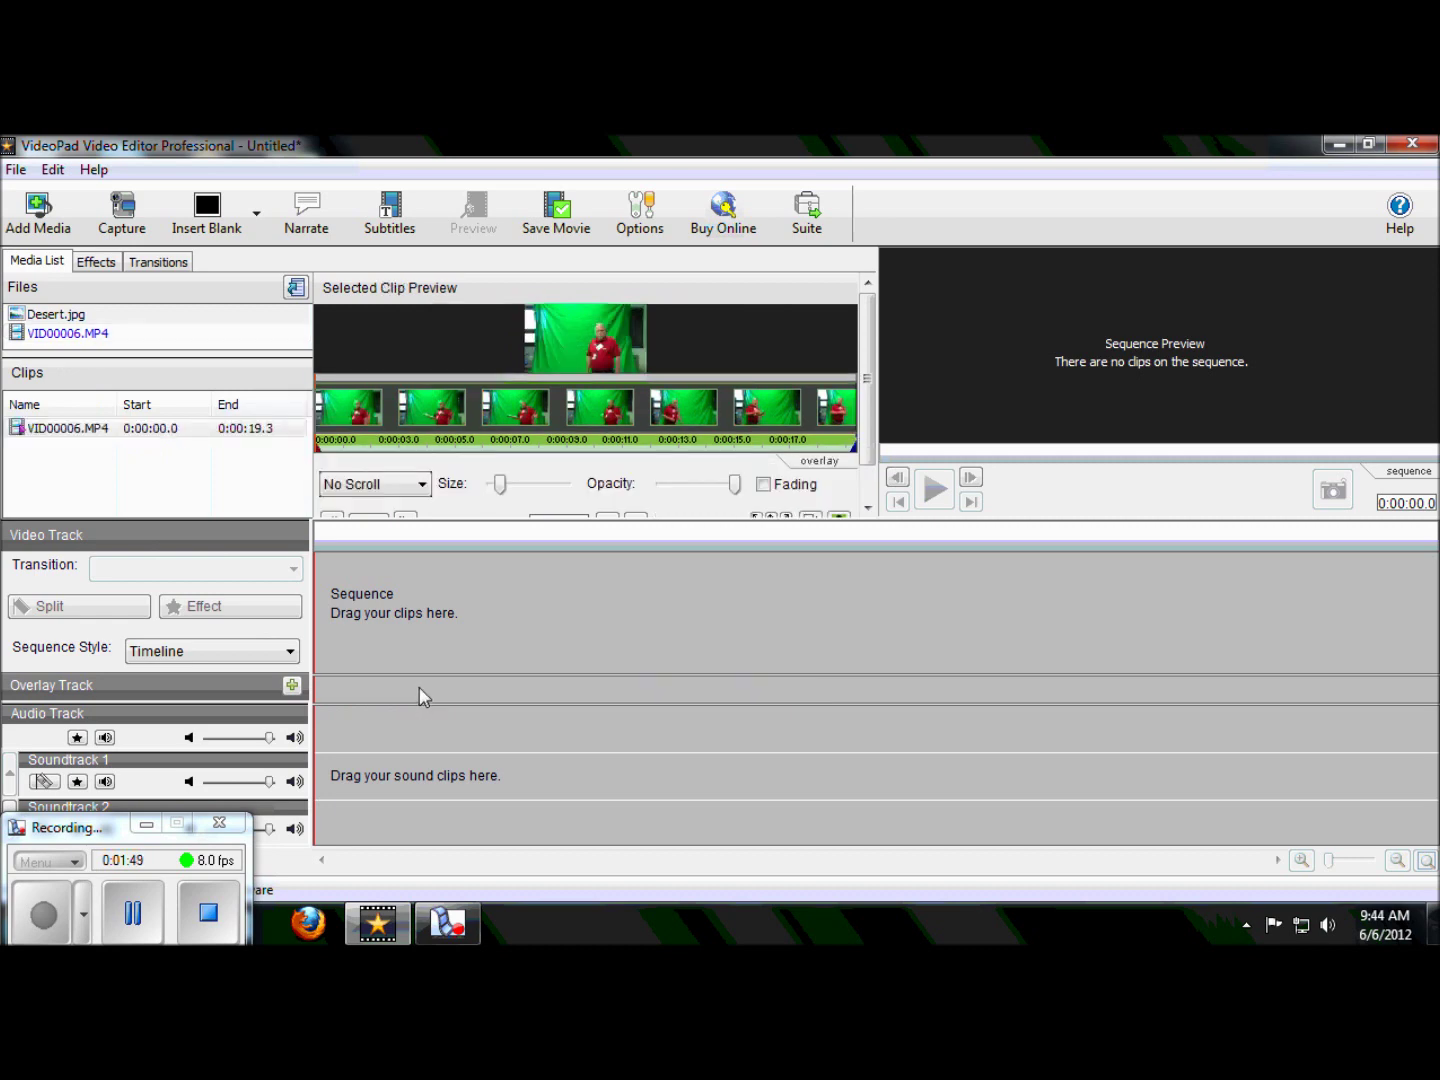
{"action": "left_click", "coordinate": [471, 695]}
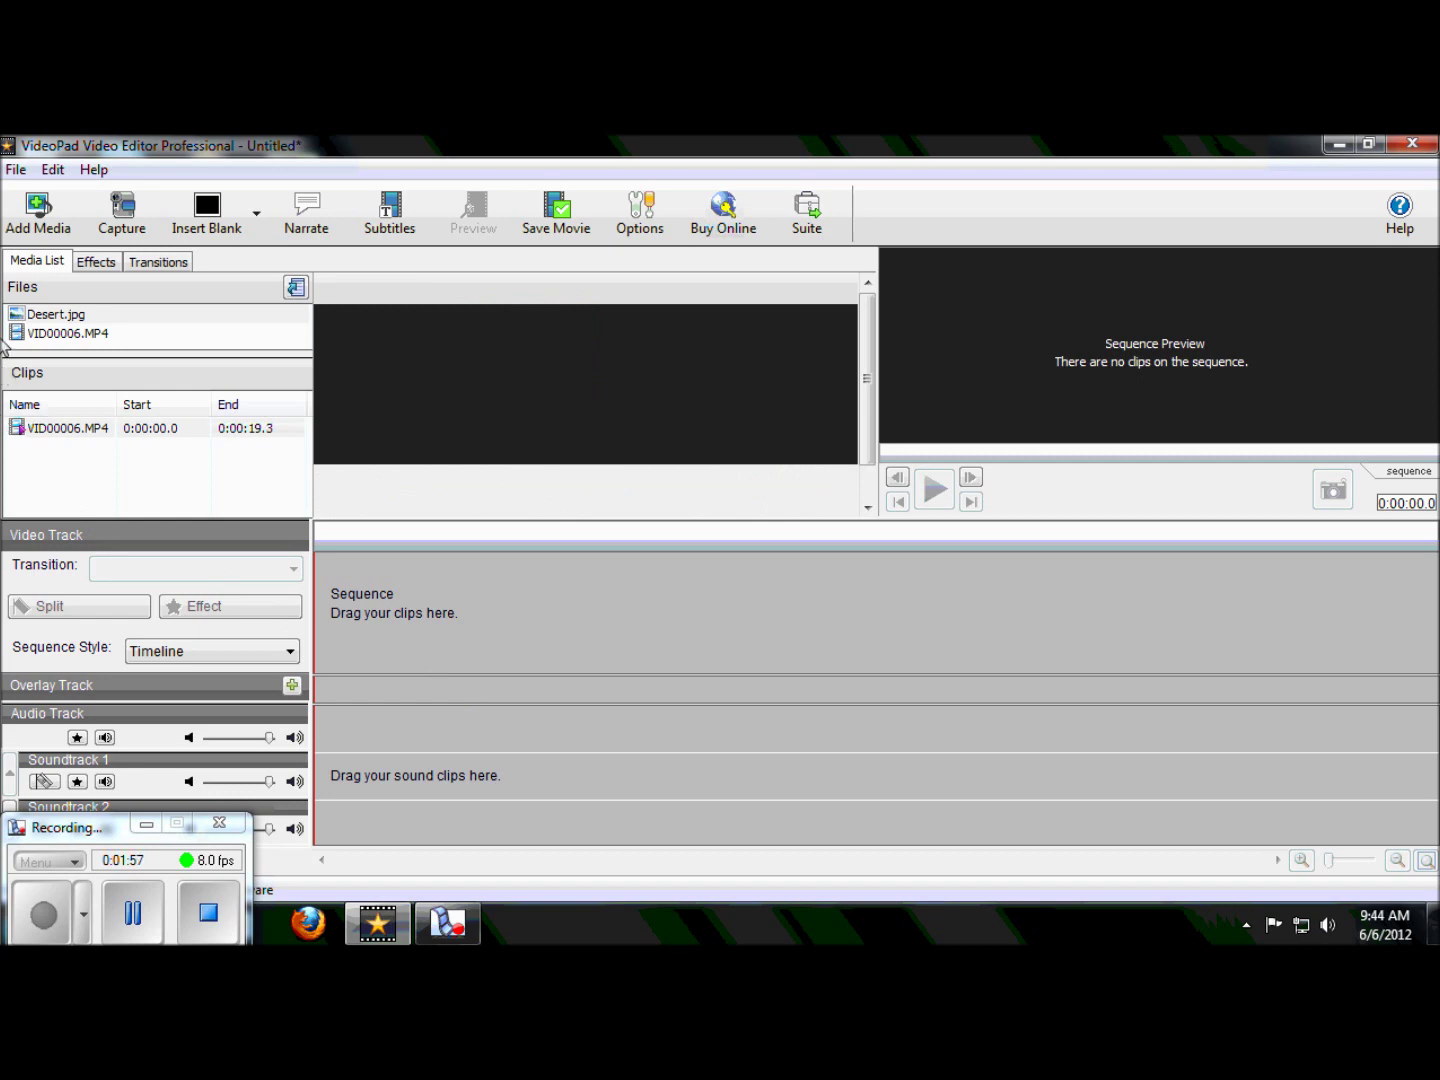
{"action": "left_click", "coordinate": [51, 335]}
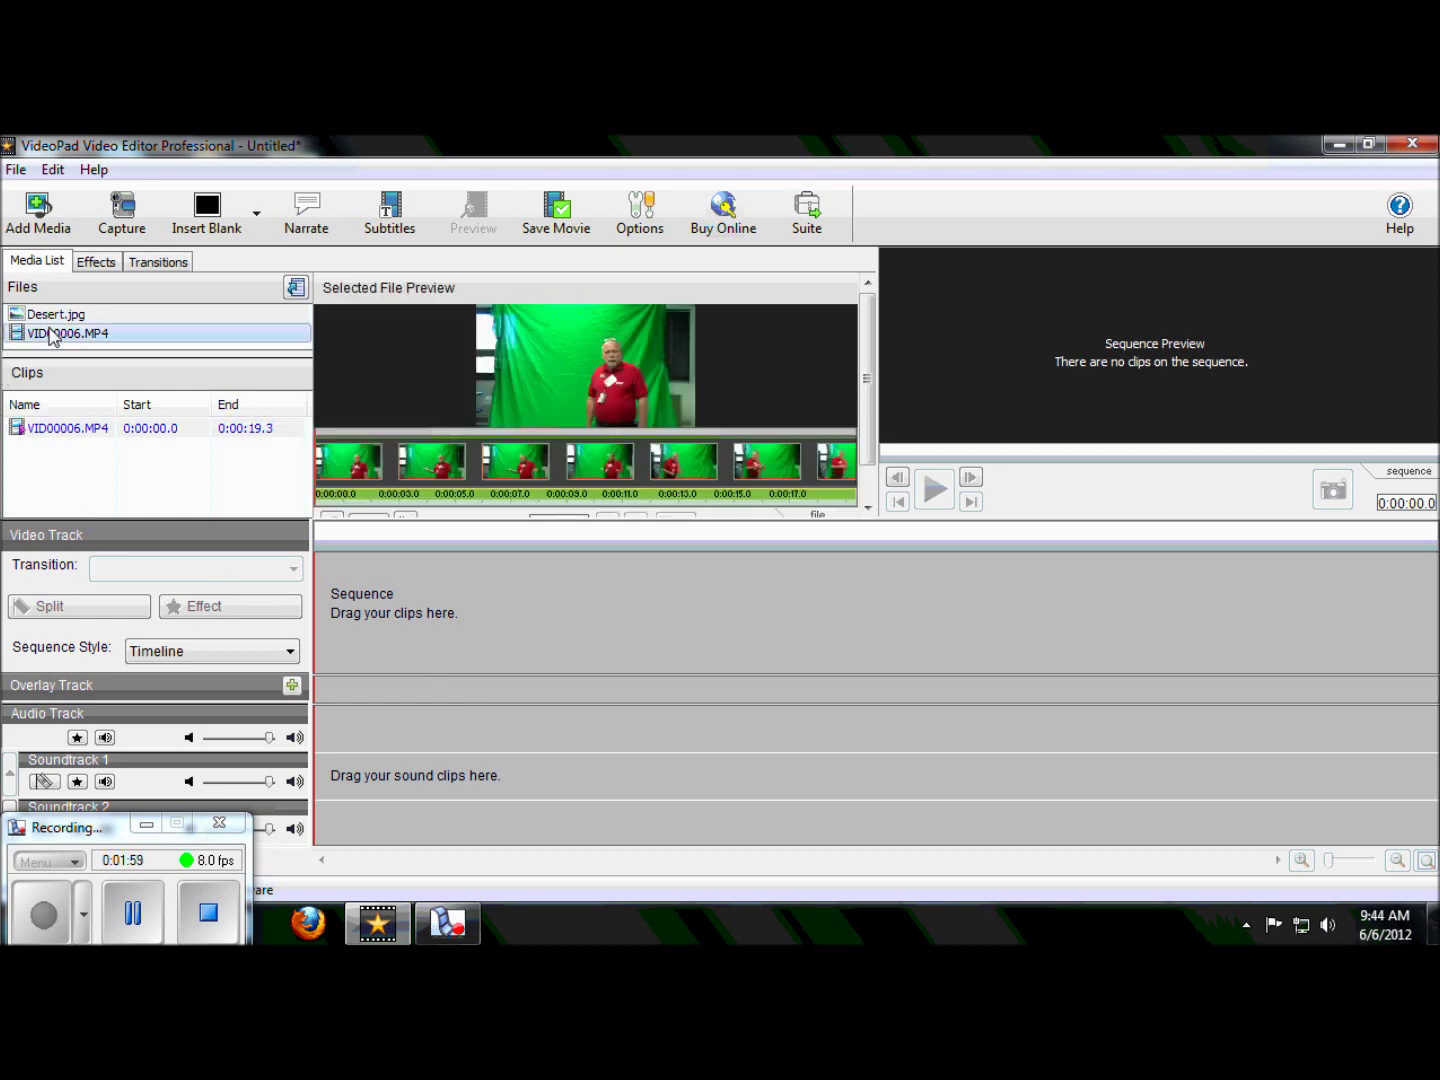
Place VID00006.MP4 on the main video track and unlink its sound onto Soundtrack 1.
{"action": "left_click_drag", "start_coordinate": [51, 335], "coordinate": [441, 616]}
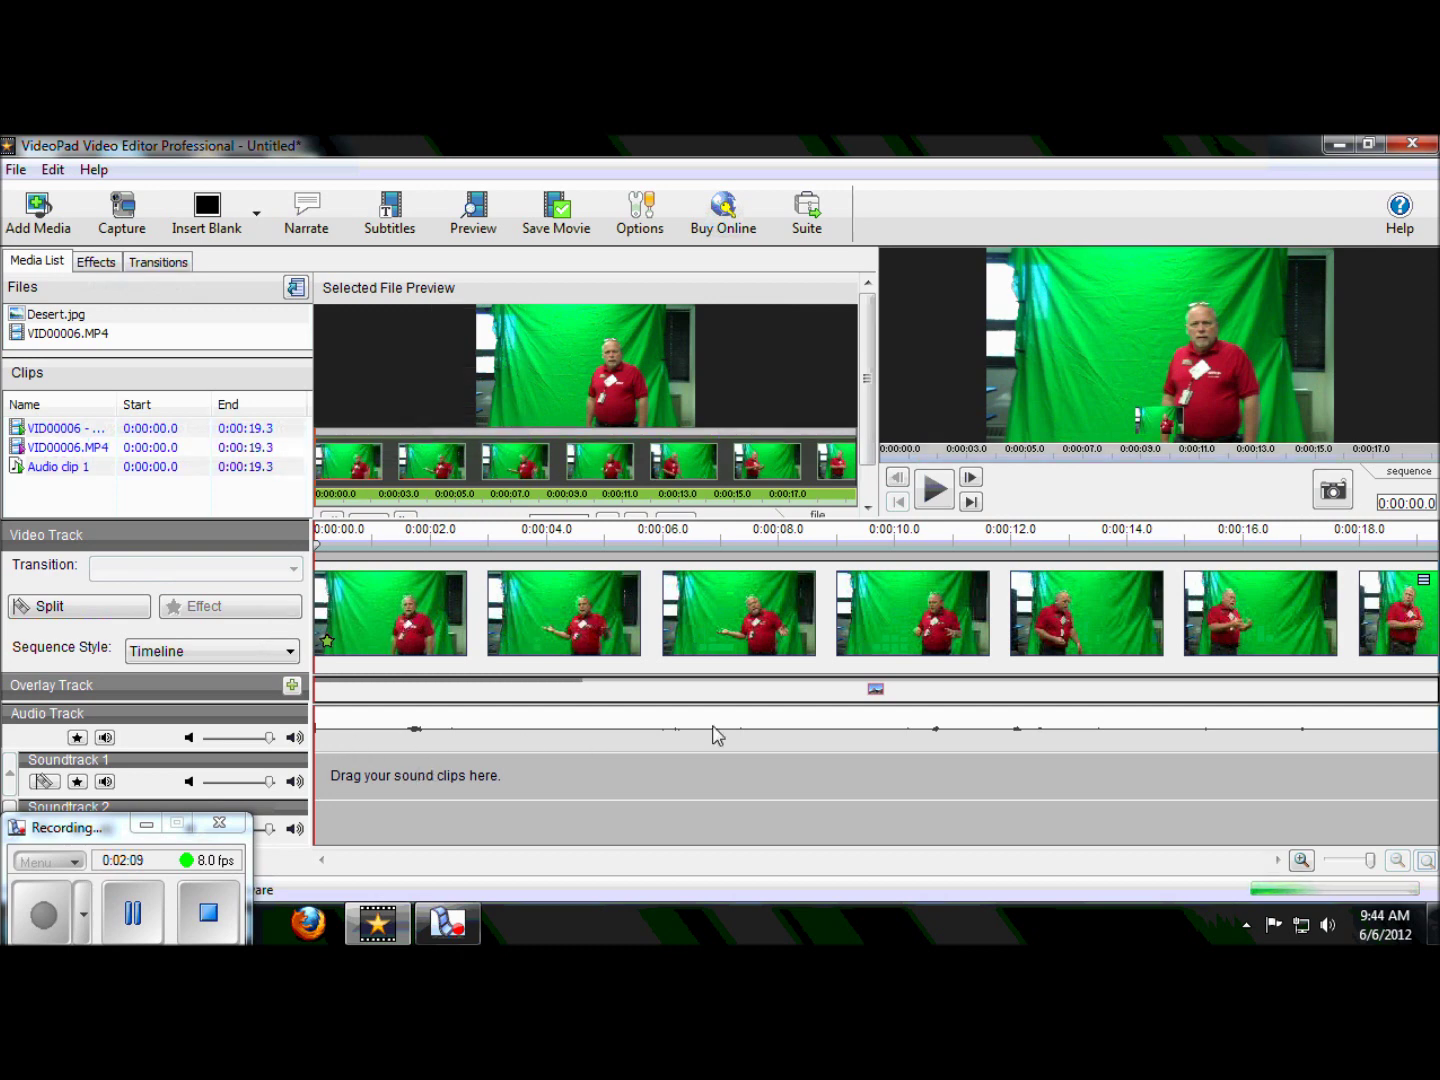
{"action": "left_click", "coordinate": [509, 740]}
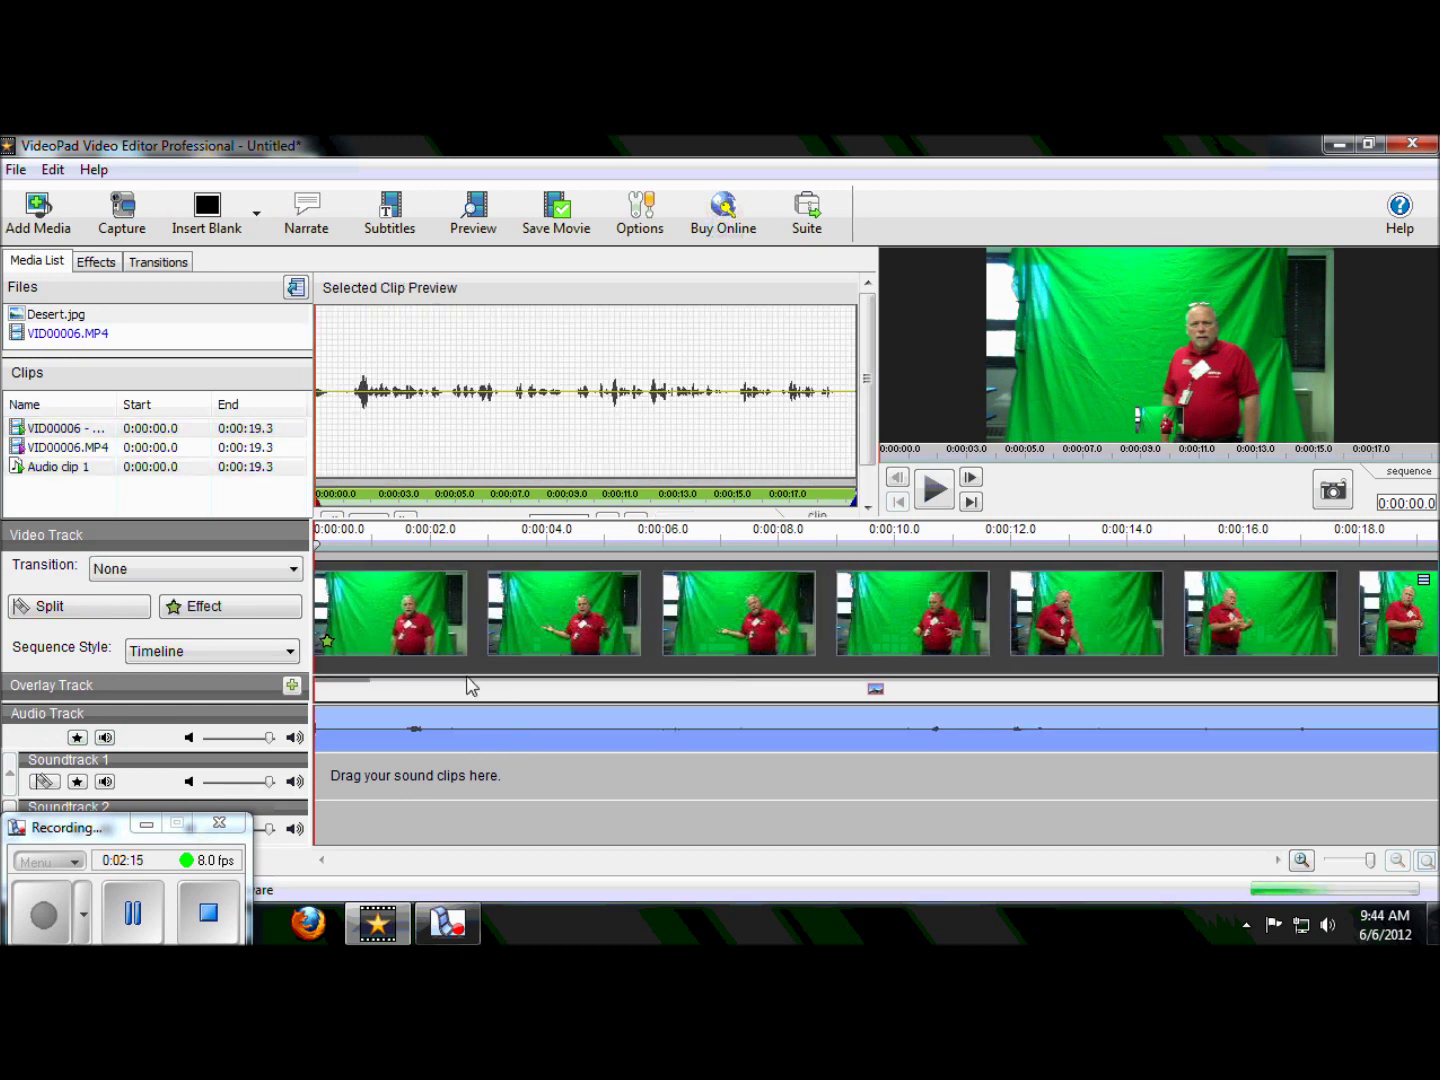
{"action": "right_click", "coordinate": [369, 566]}
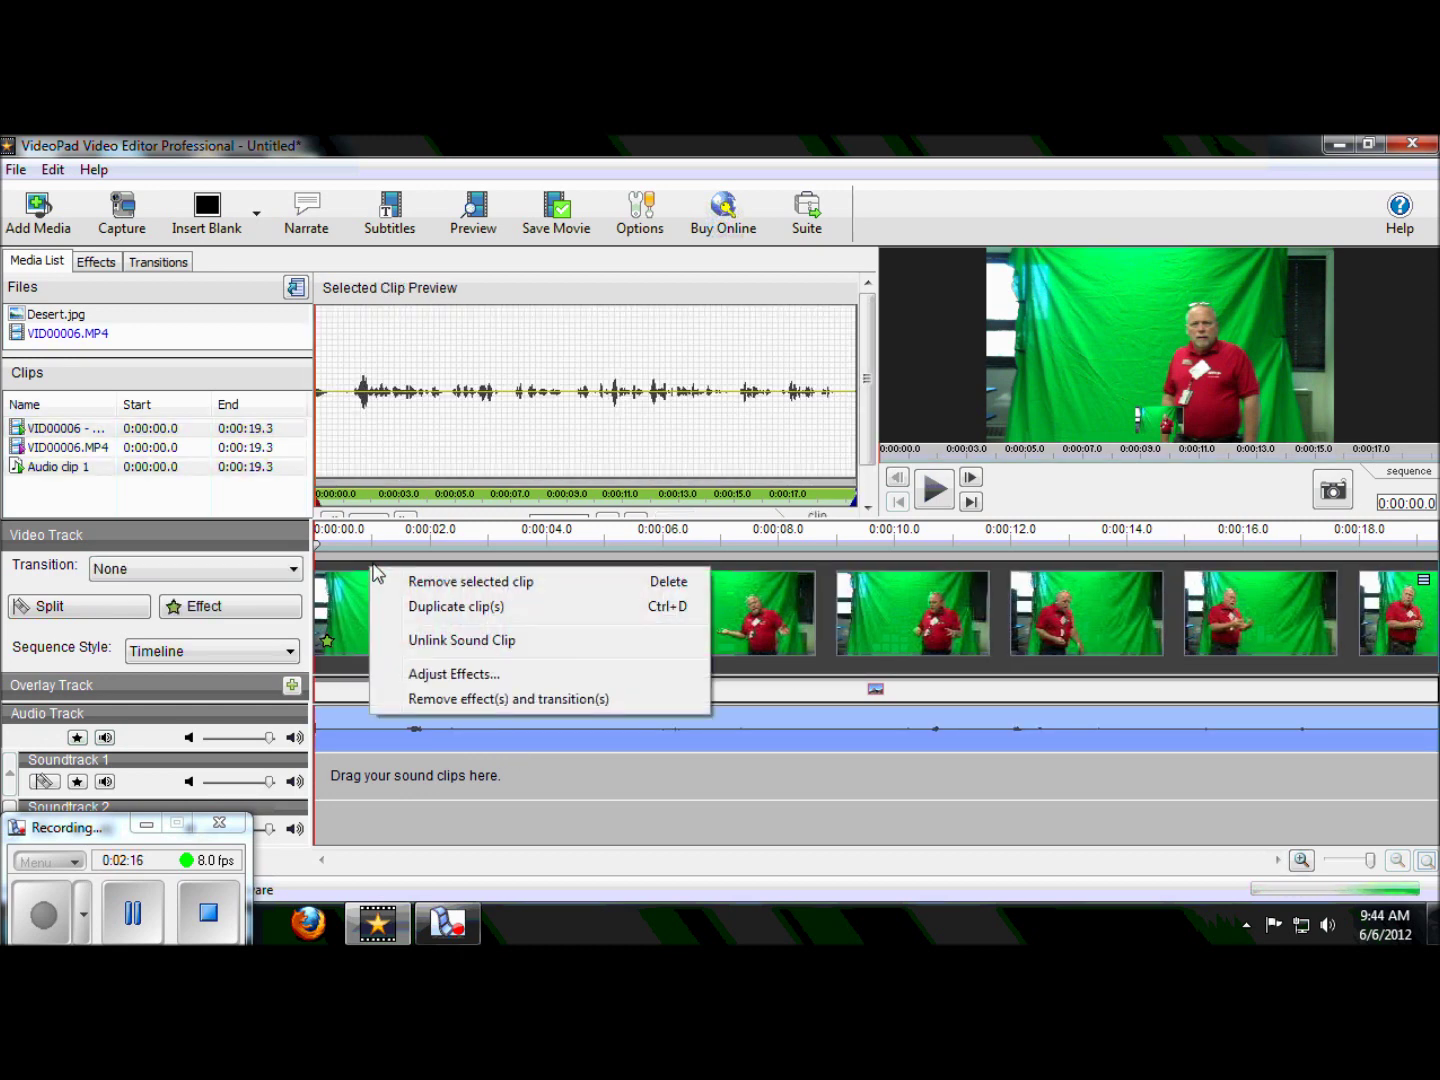
{"action": "left_click", "coordinate": [430, 645]}
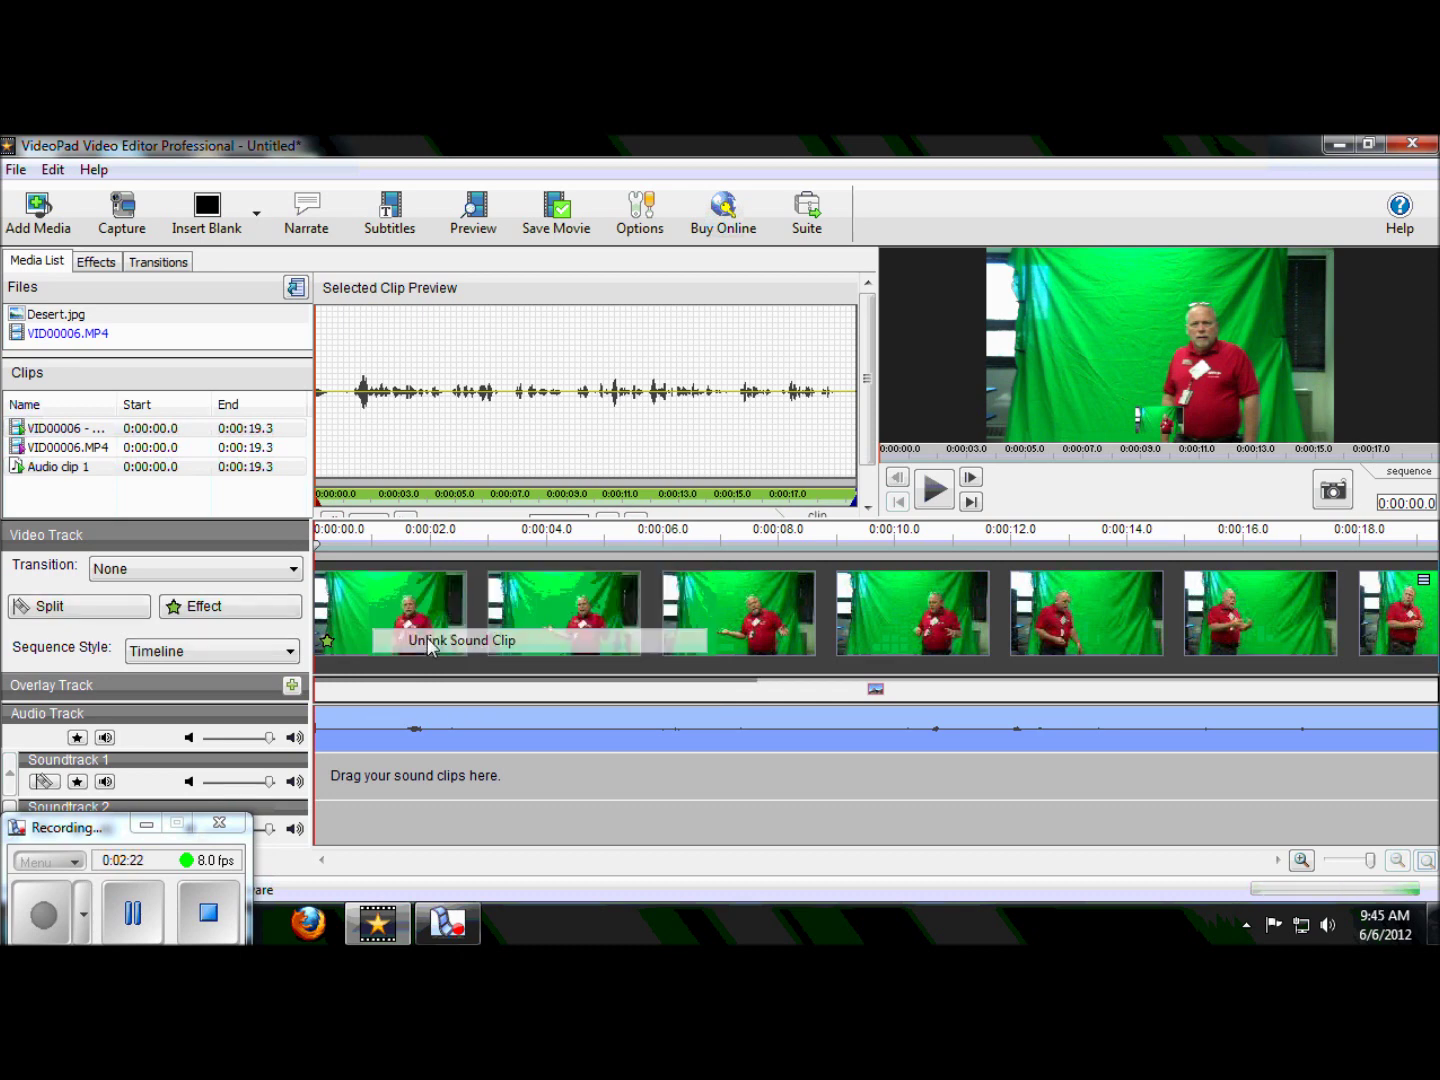
Delete the VID00006 clip from the video track, keeping its audio on Soundtrack 1.
{"action": "left_click", "coordinate": [479, 785]}
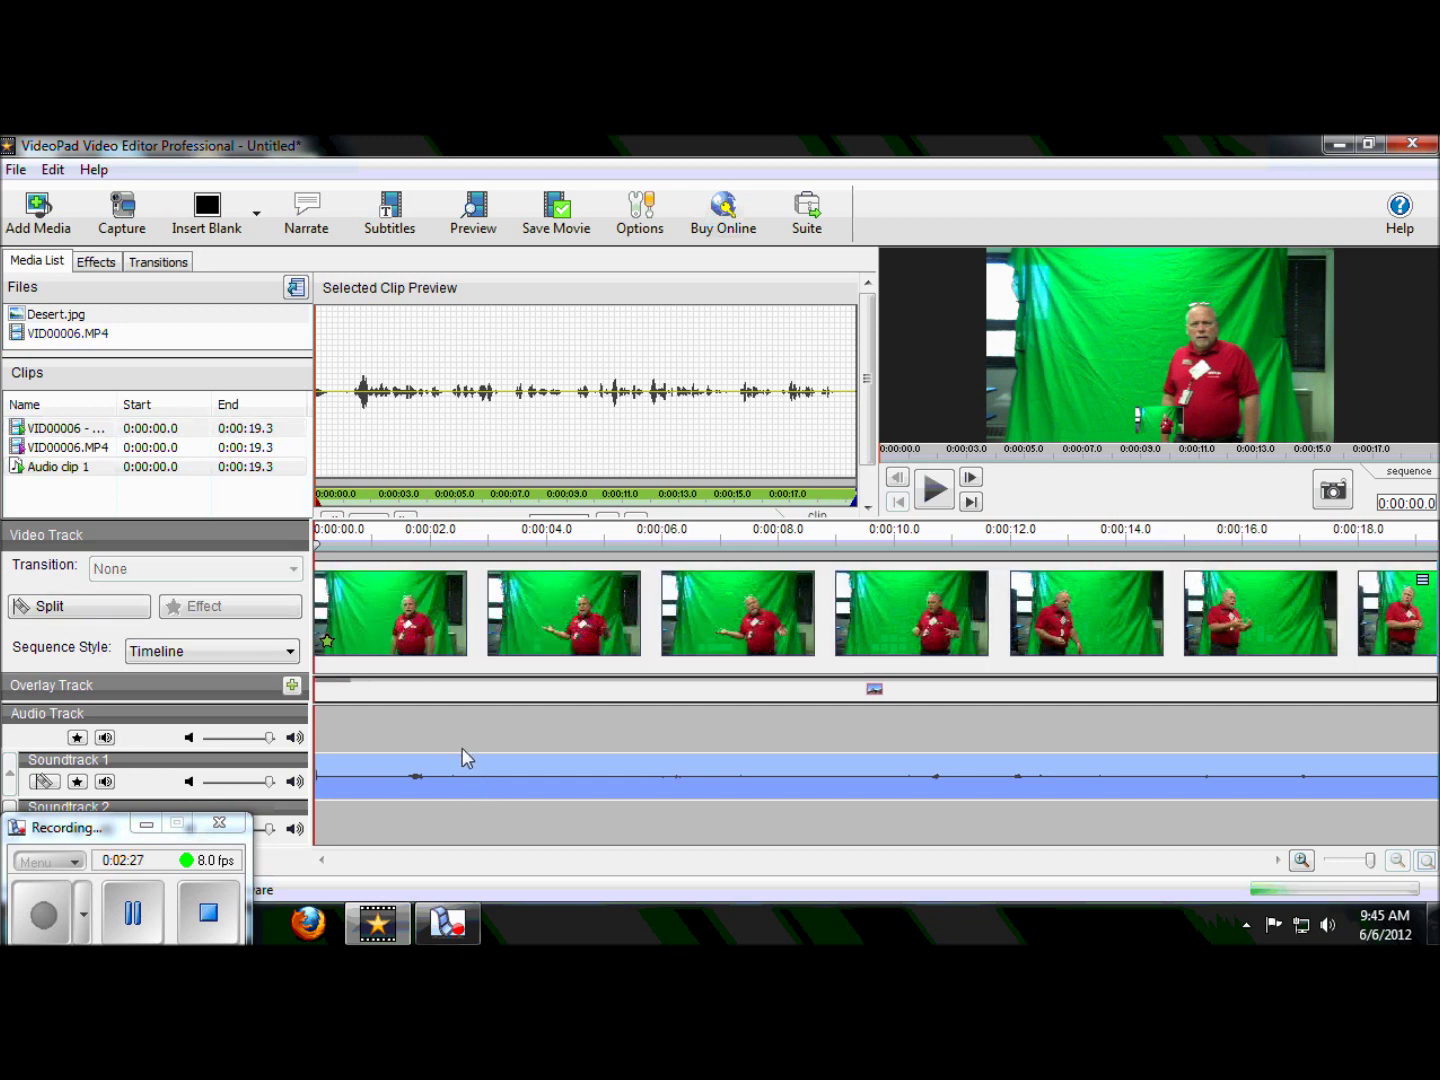
{"action": "left_click", "coordinate": [446, 618]}
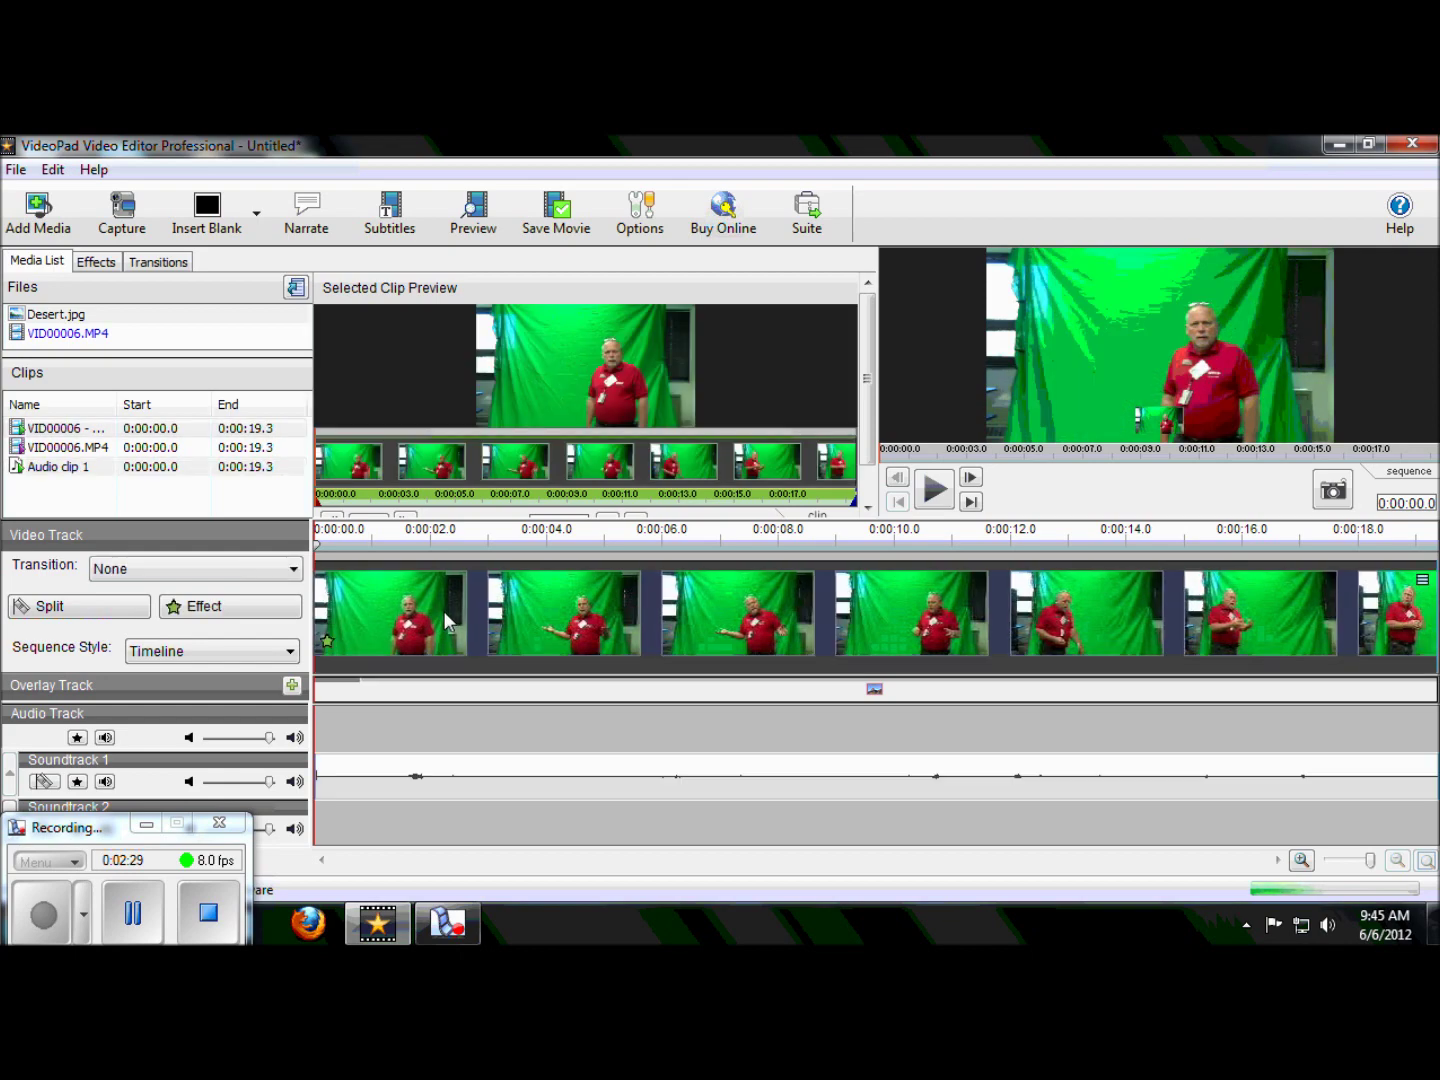
{"action": "left_click", "coordinate": [467, 787]}
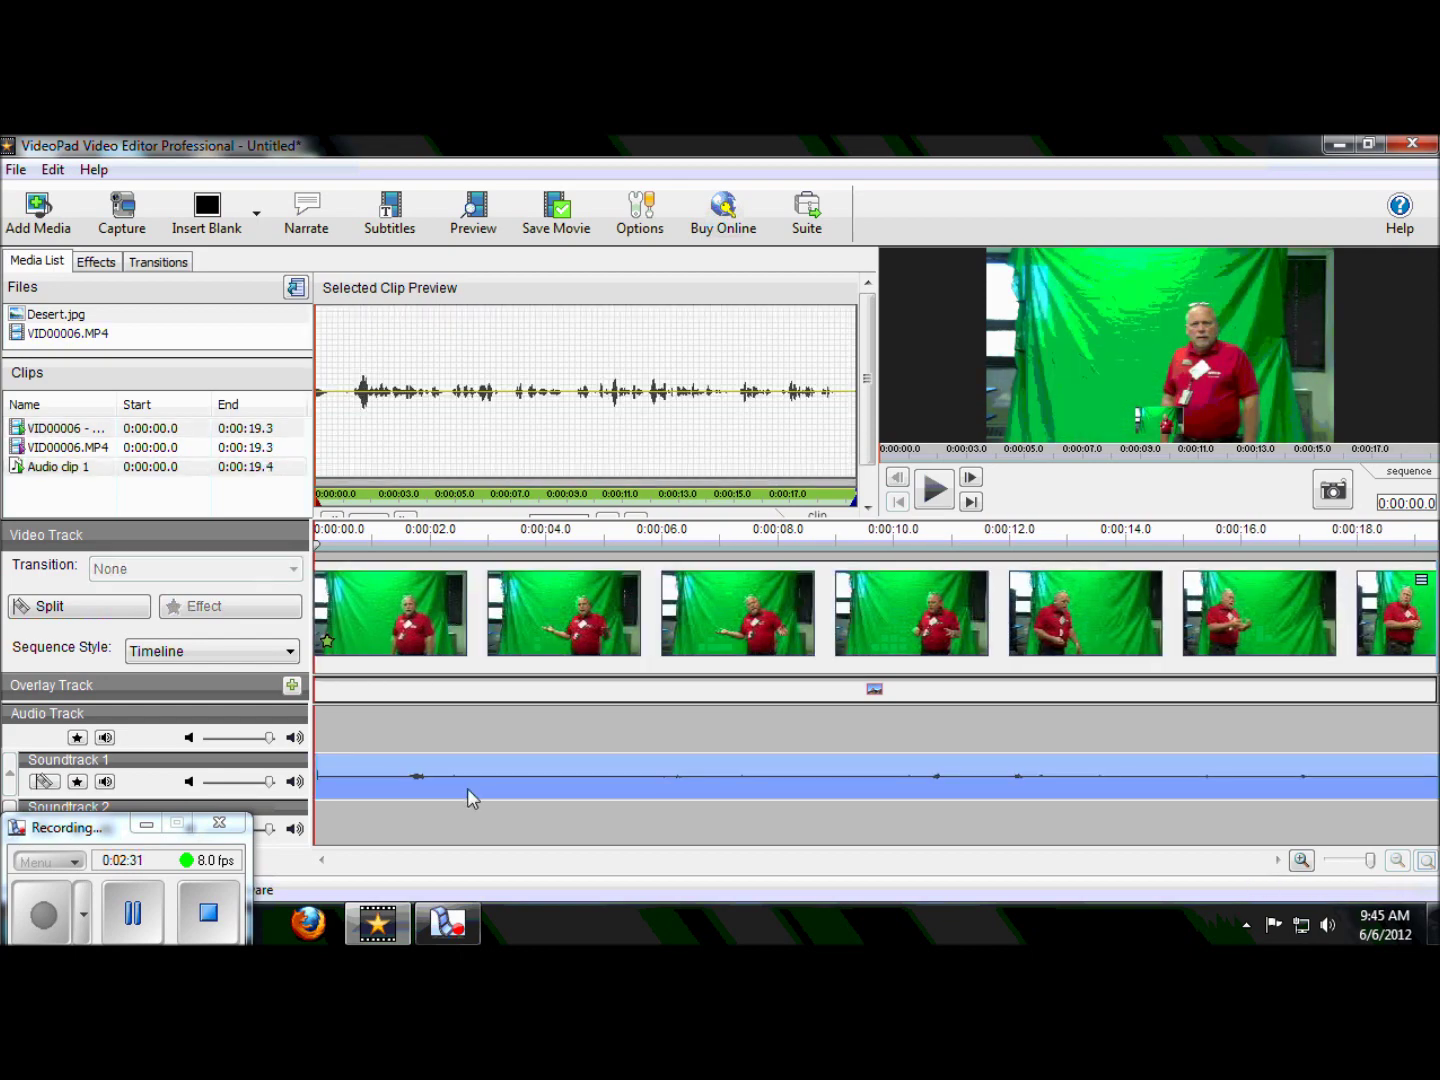
{"action": "left_click", "coordinate": [443, 617]}
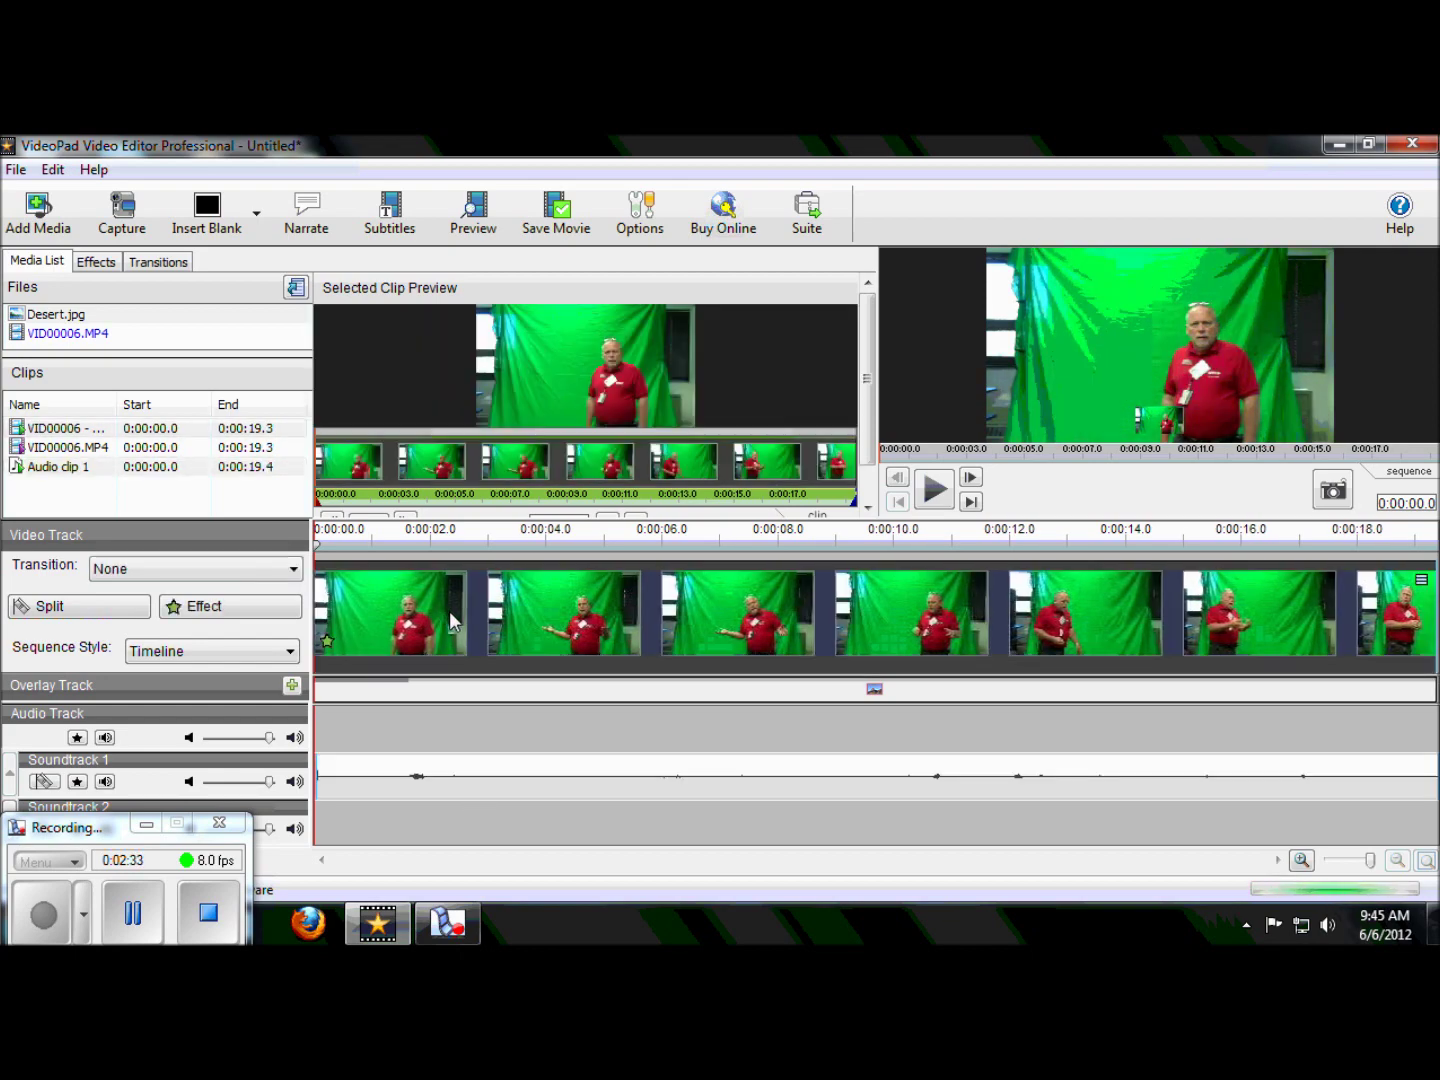
{"action": "right_click", "coordinate": [441, 590]}
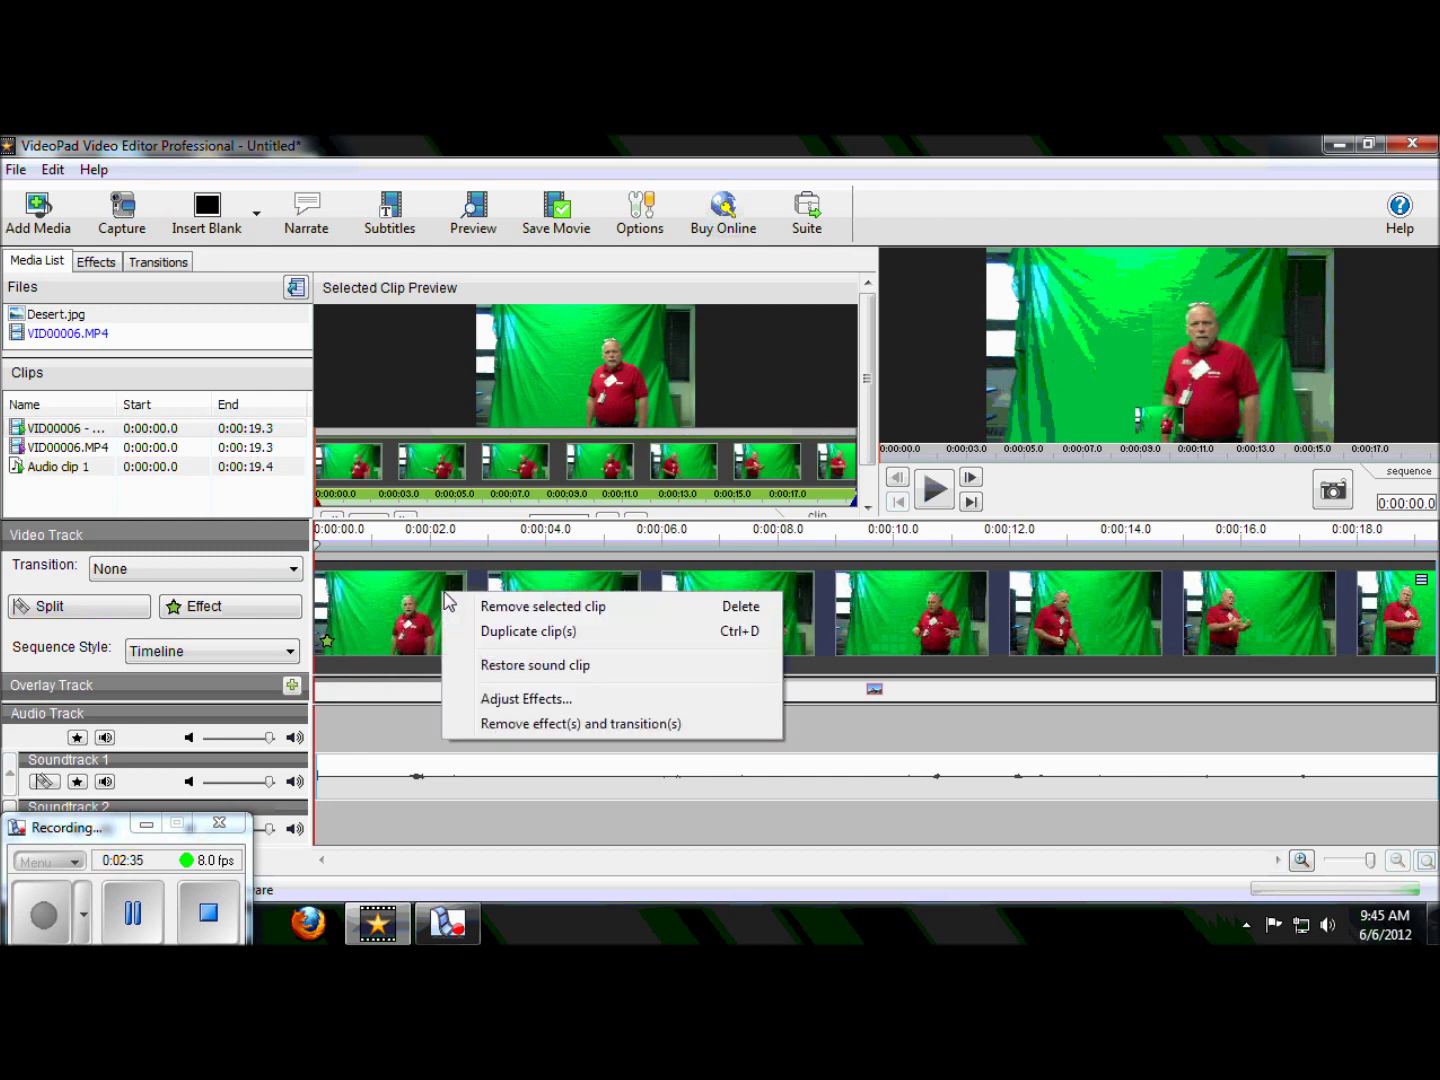
{"action": "left_click", "coordinate": [517, 611]}
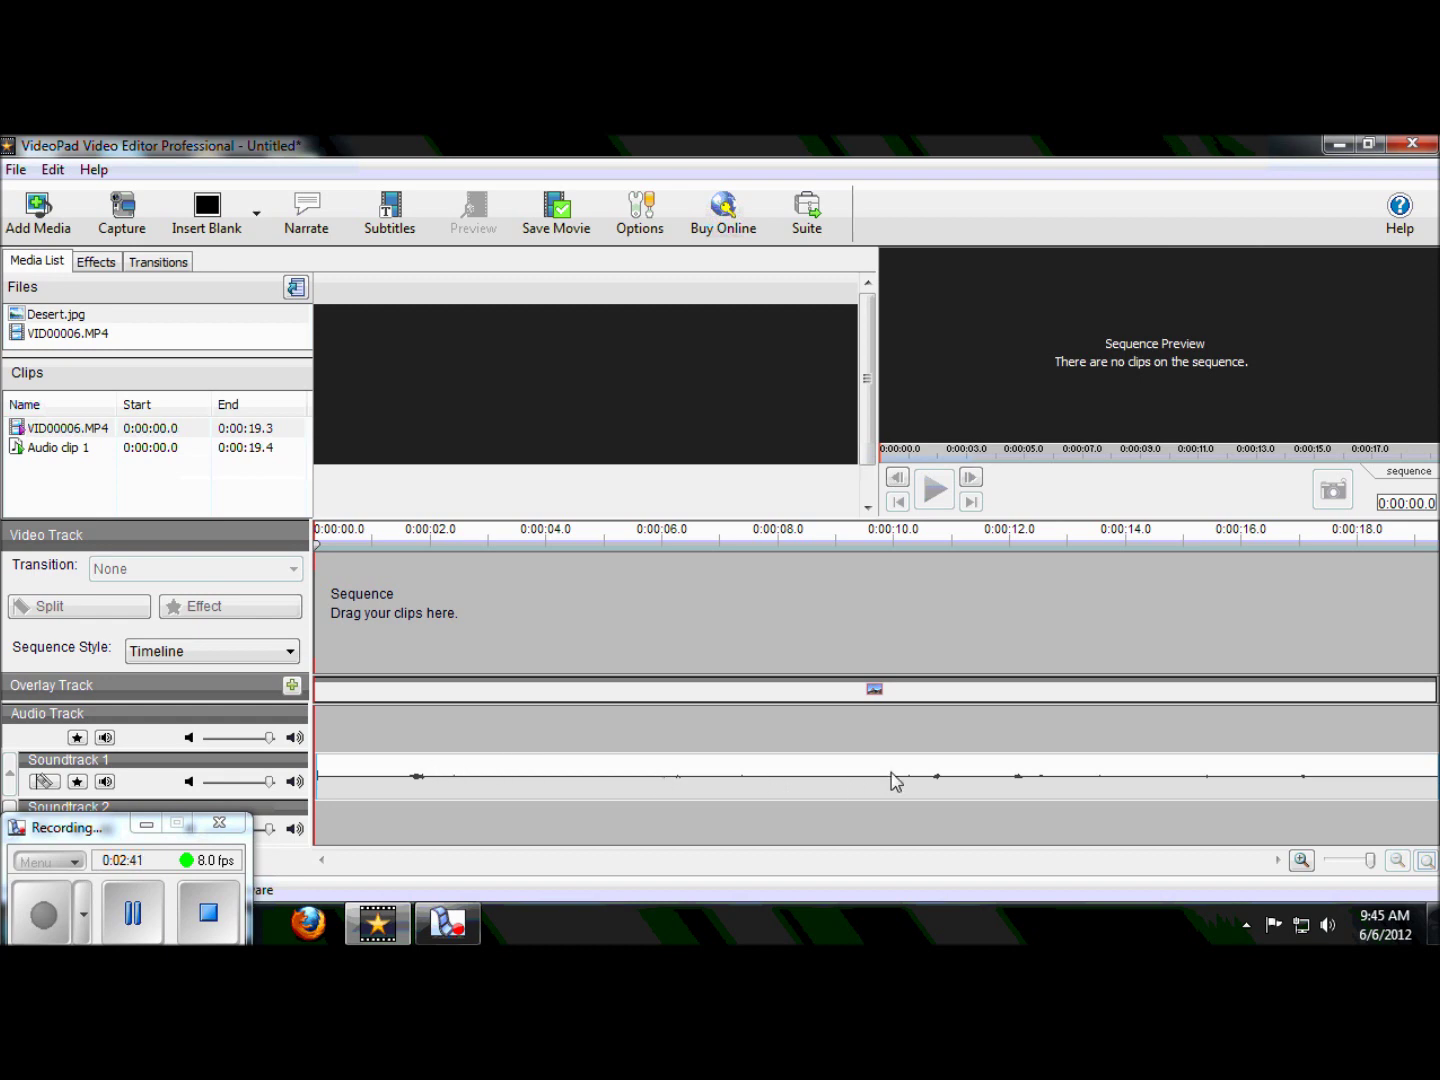
Remove the old overlay and drop a fresh VID00006.MP4 on the overlay track (0:00:00.0–0:00:19.3).
{"action": "right_click", "coordinate": [463, 698]}
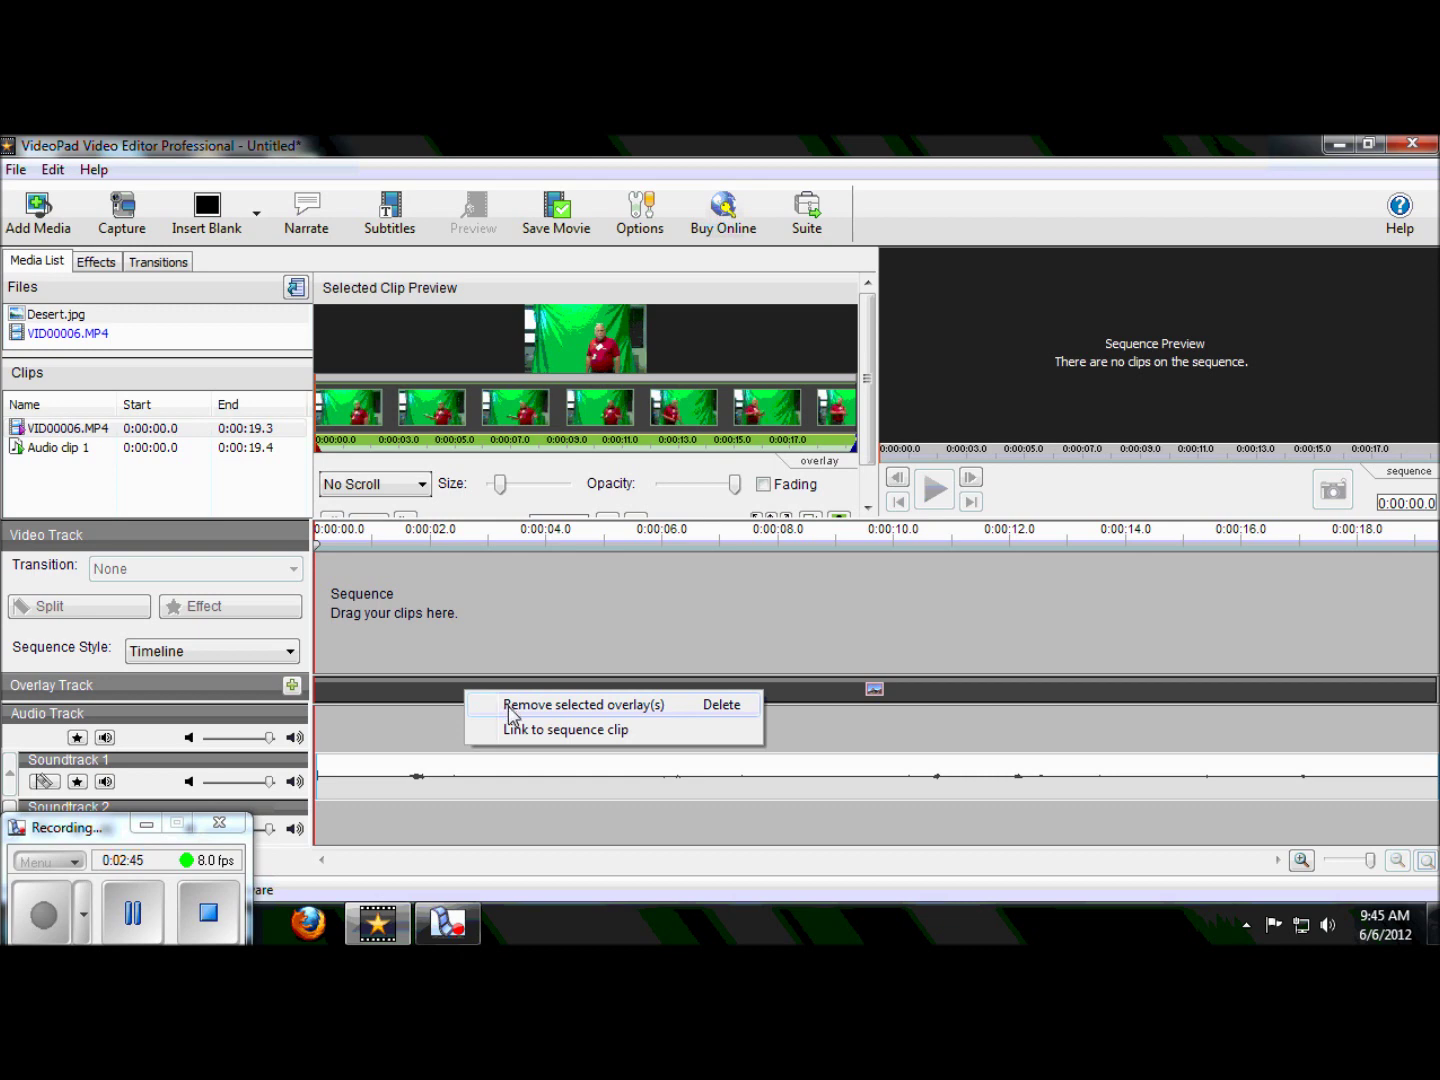
{"action": "left_click", "coordinate": [510, 707]}
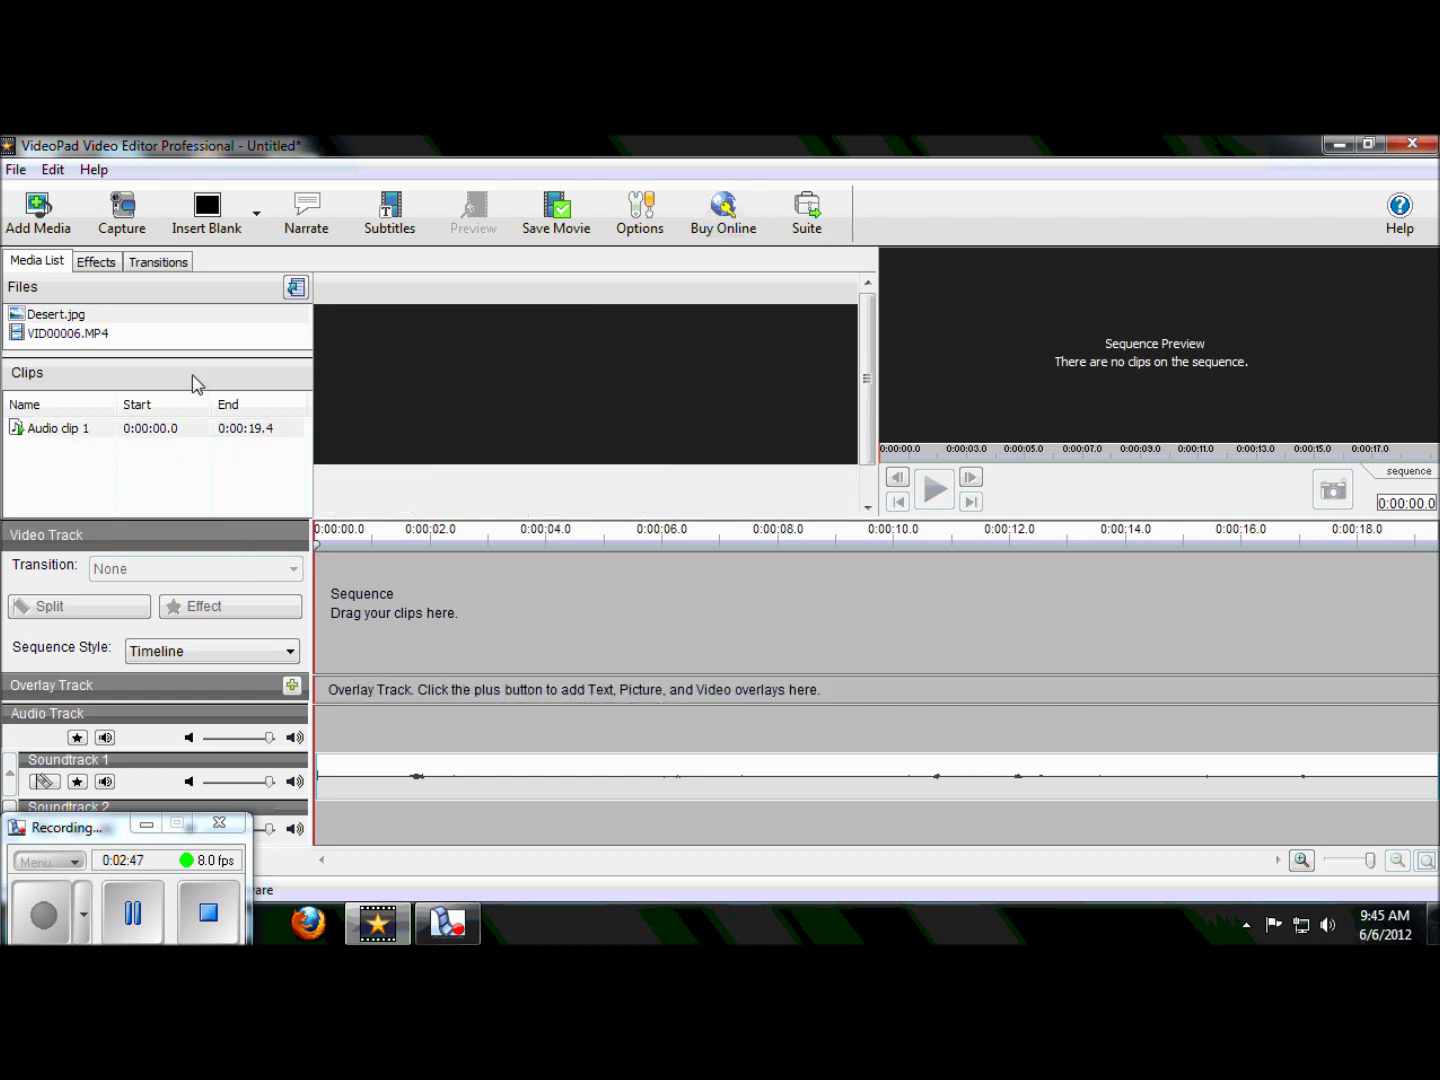
{"action": "left_click", "coordinate": [66, 337]}
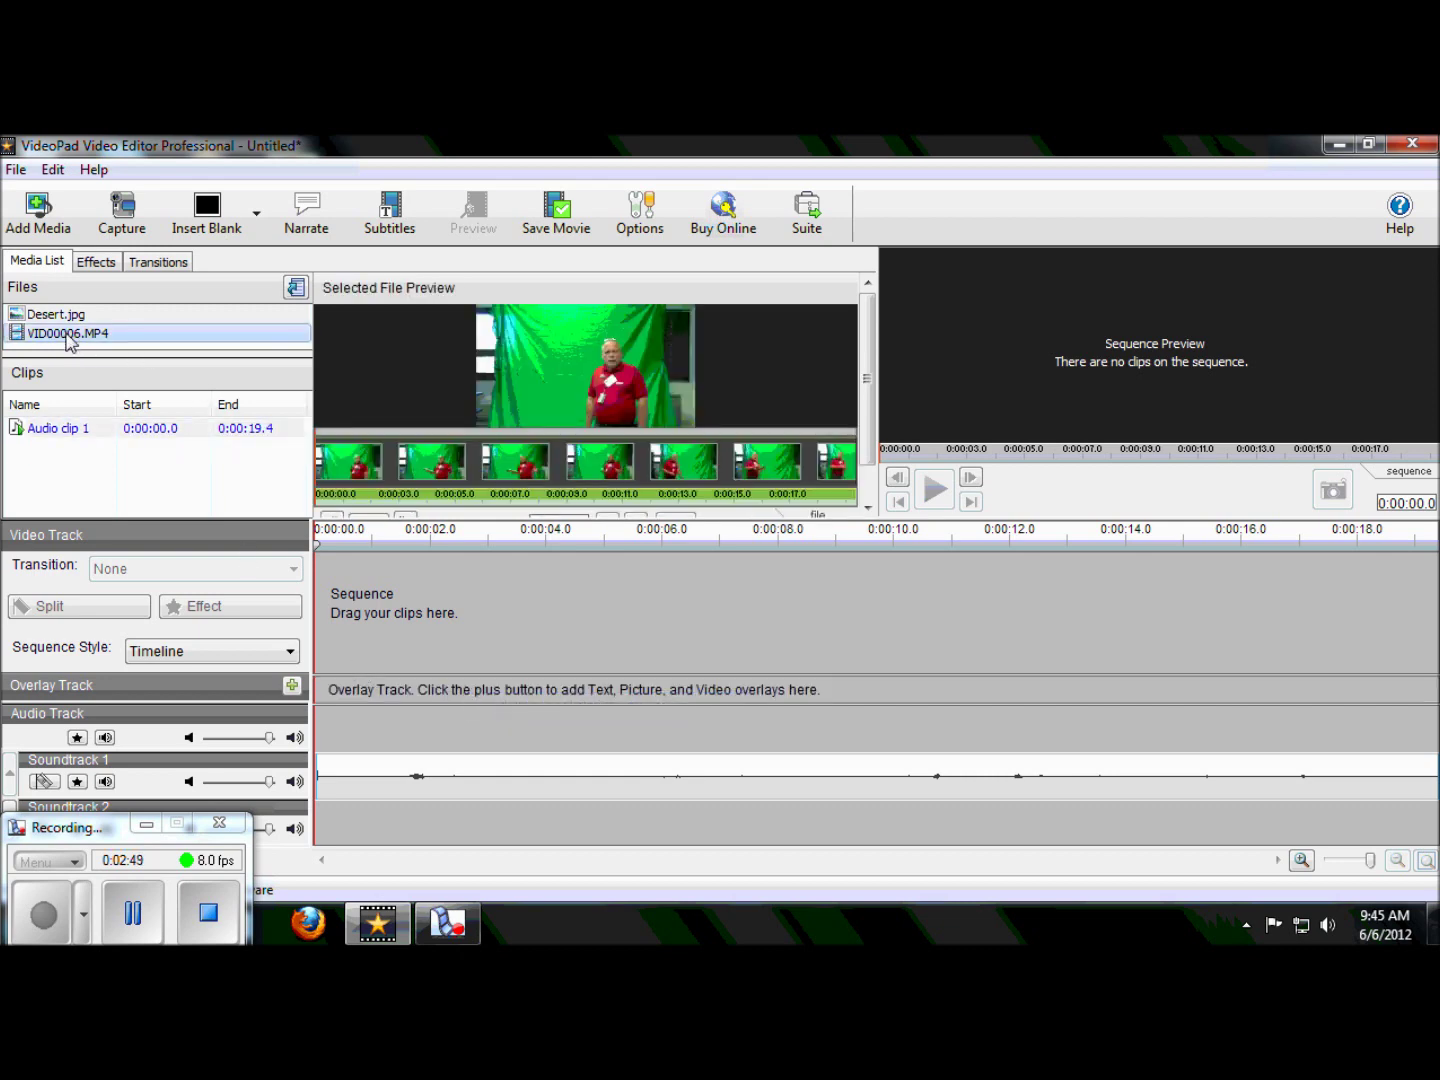
{"action": "left_click_drag", "start_coordinate": [68, 340], "coordinate": [323, 695]}
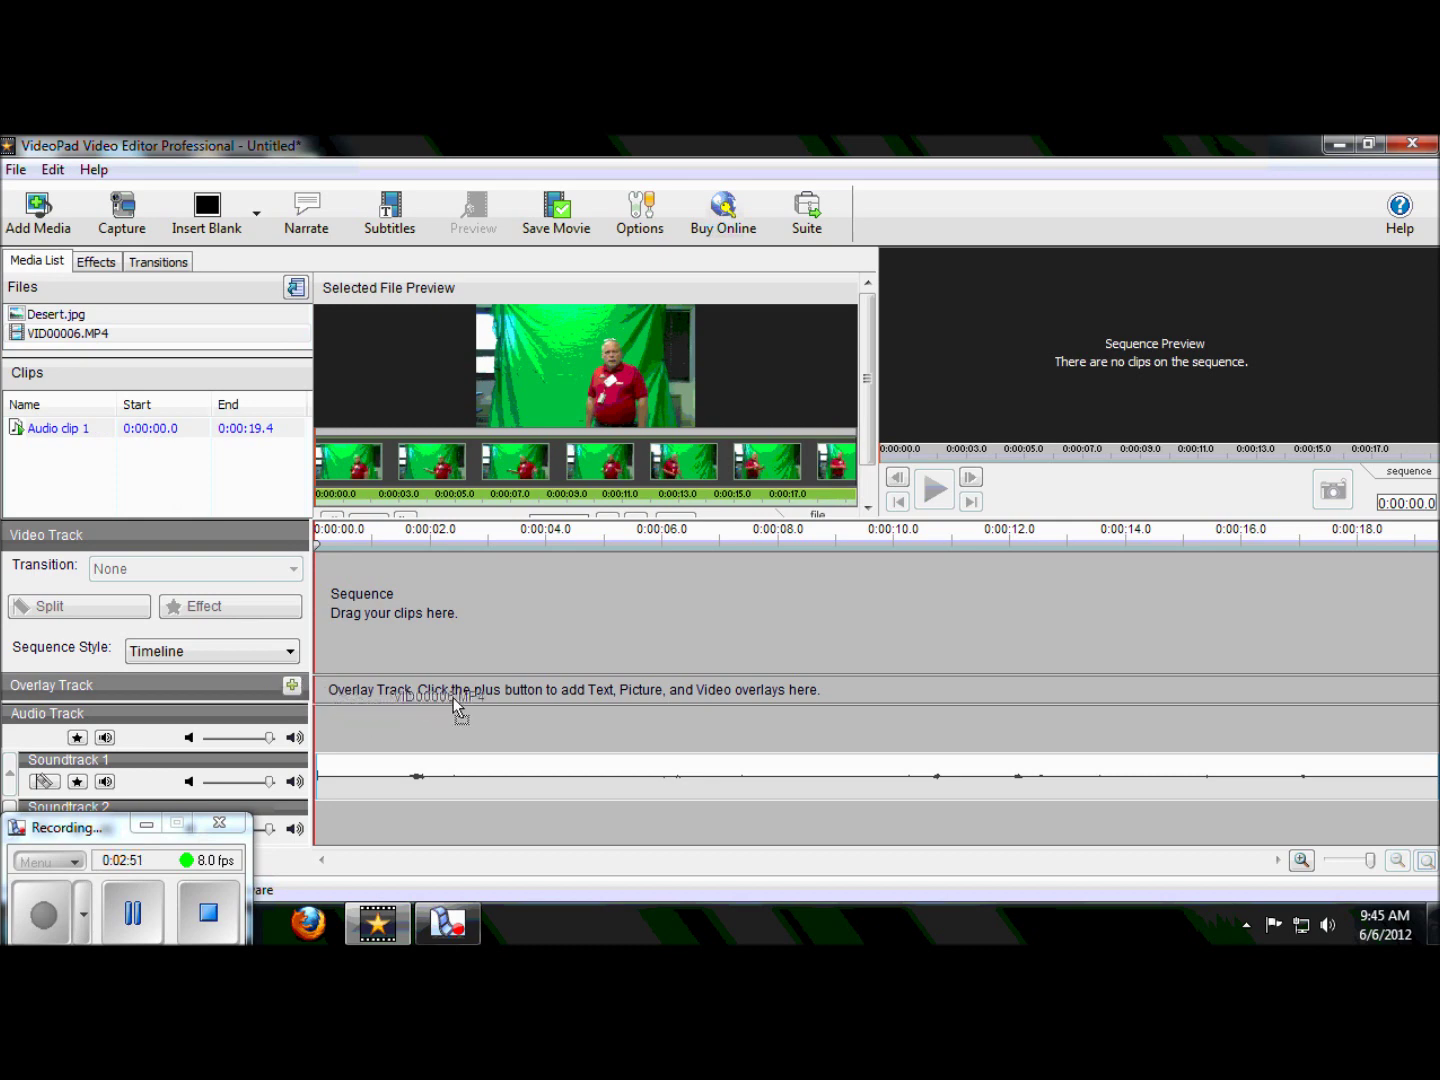
{"action": "left_click_drag", "start_coordinate": [500, 690], "coordinate": [380, 685]}
{"action": "left_click", "coordinate": [570, 692]}
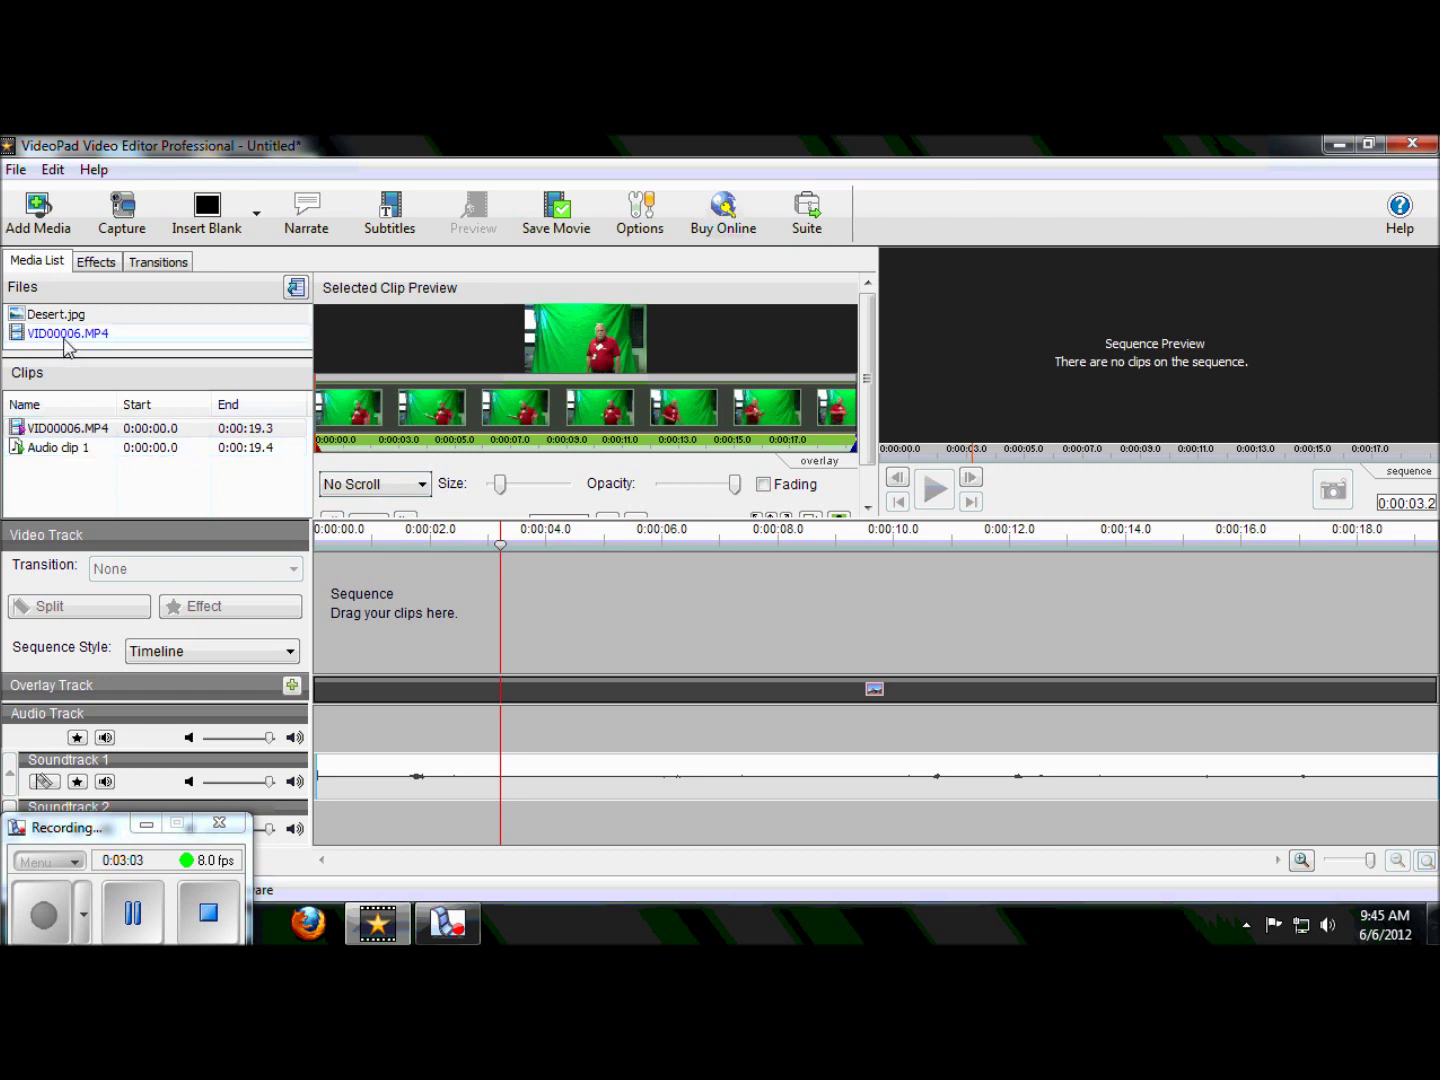
Add Desert.jpg to the video track and stretch it to end at 0:00:19.3.
{"action": "left_click_drag", "start_coordinate": [60, 313], "coordinate": [431, 617]}
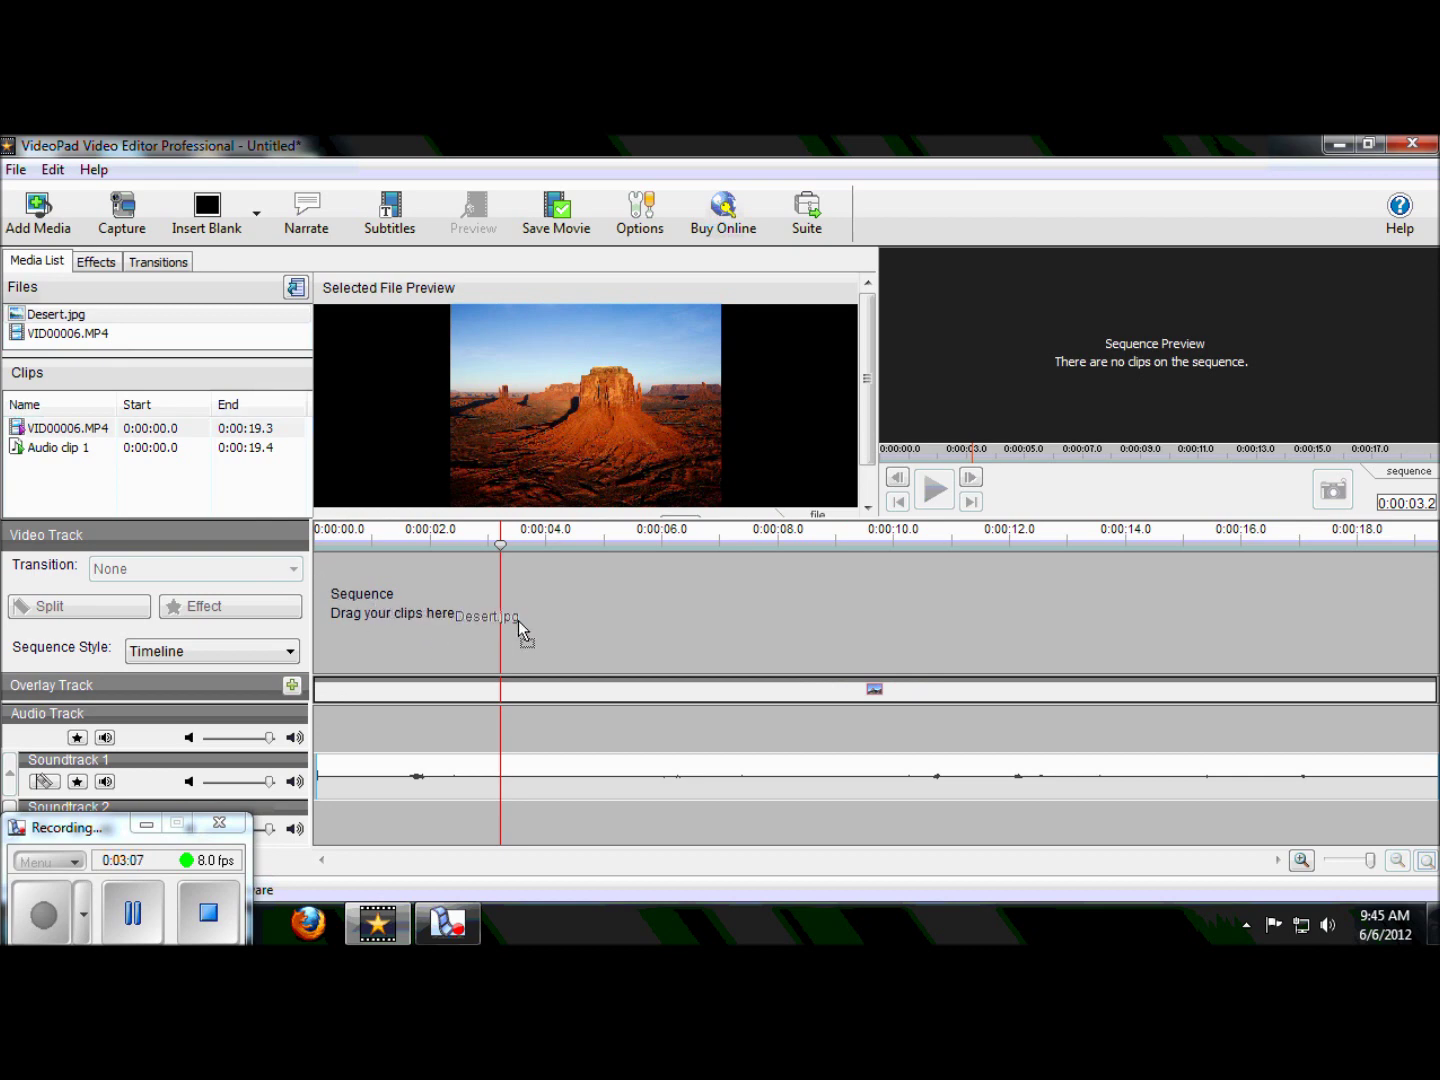
{"action": "left_click_drag", "start_coordinate": [517, 620], "coordinate": [518, 620]}
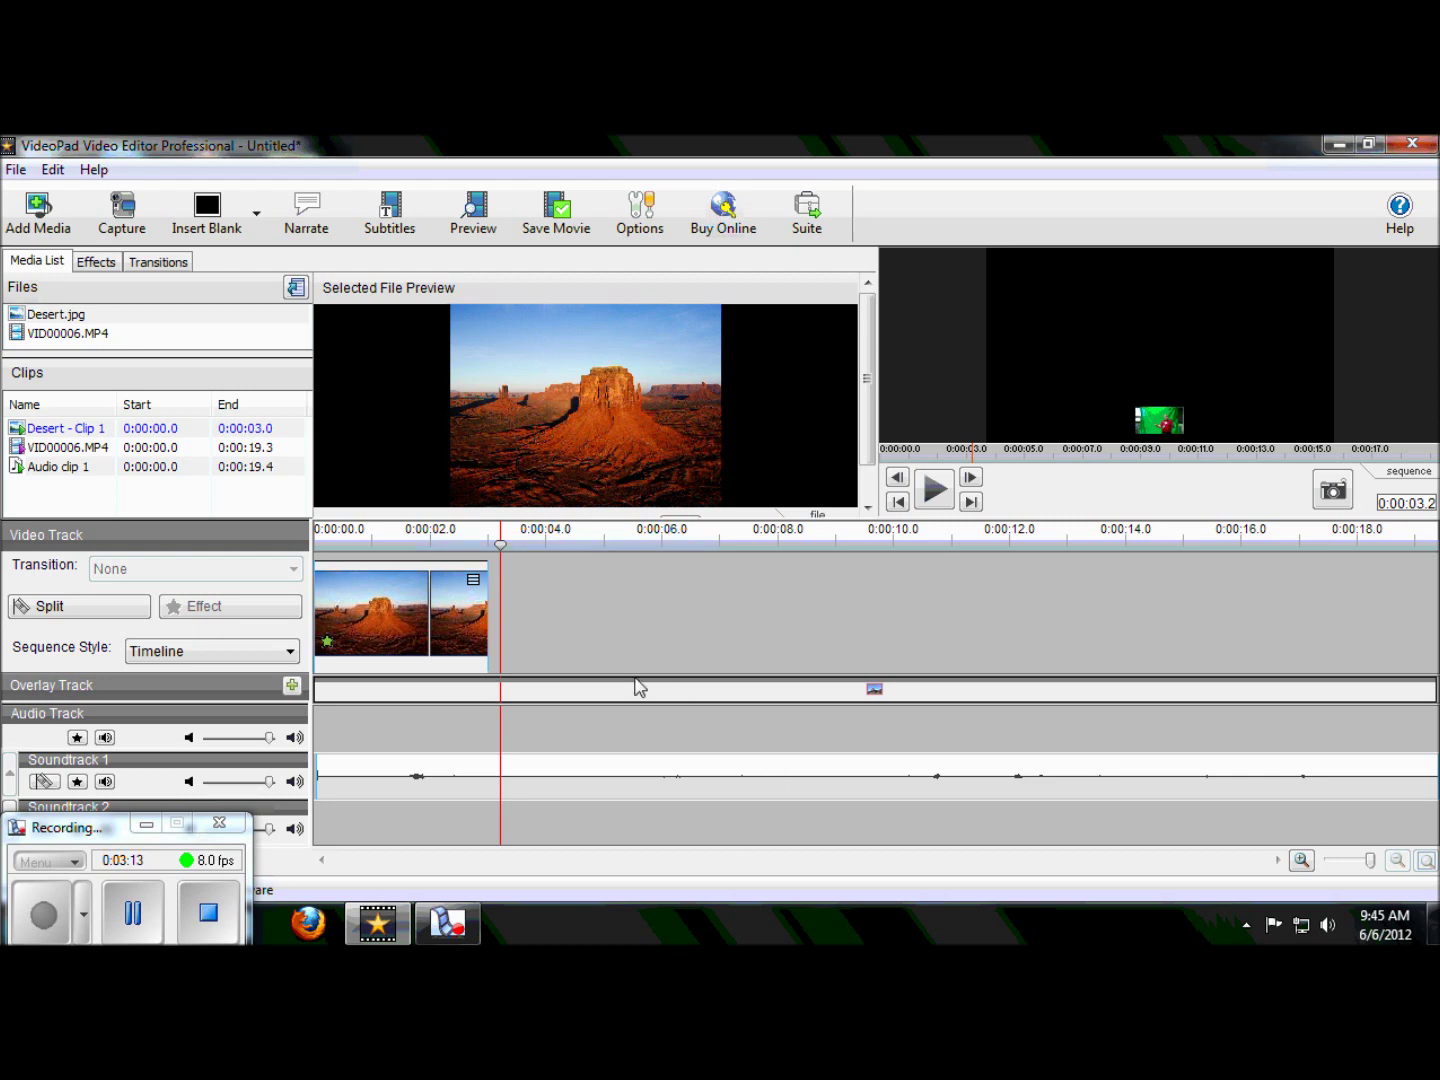
{"action": "left_click", "coordinate": [488, 608]}
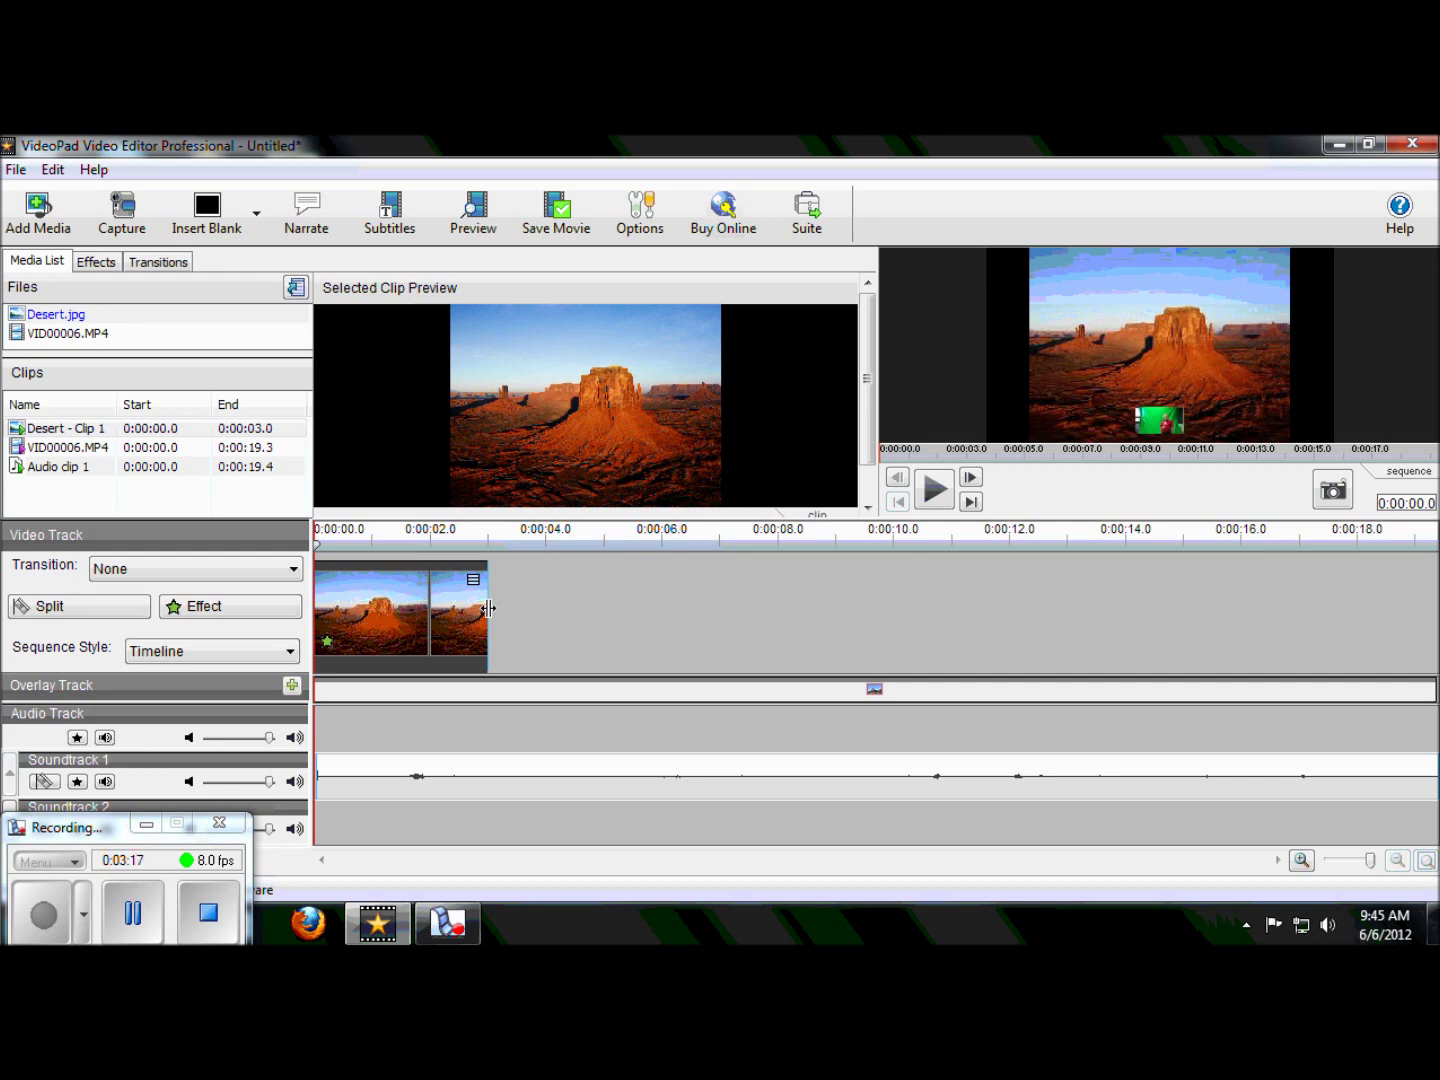
{"action": "left_click_drag", "start_coordinate": [487, 607], "coordinate": [534, 608]}
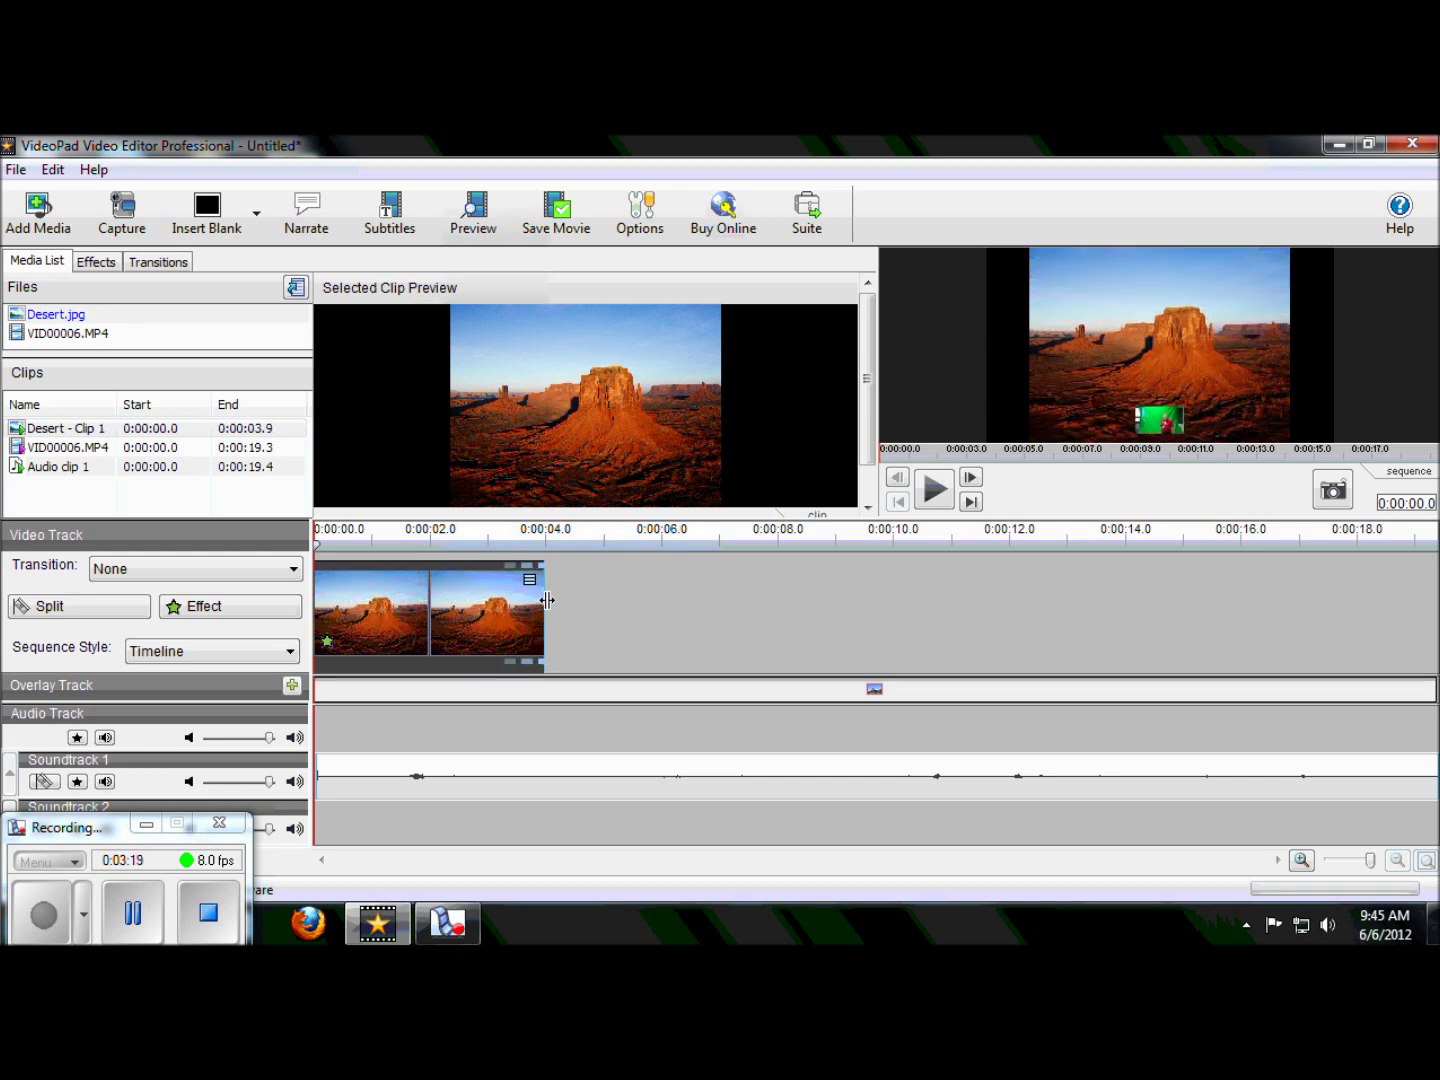
{"action": "left_click_drag", "start_coordinate": [547, 599], "coordinate": [1433, 630]}
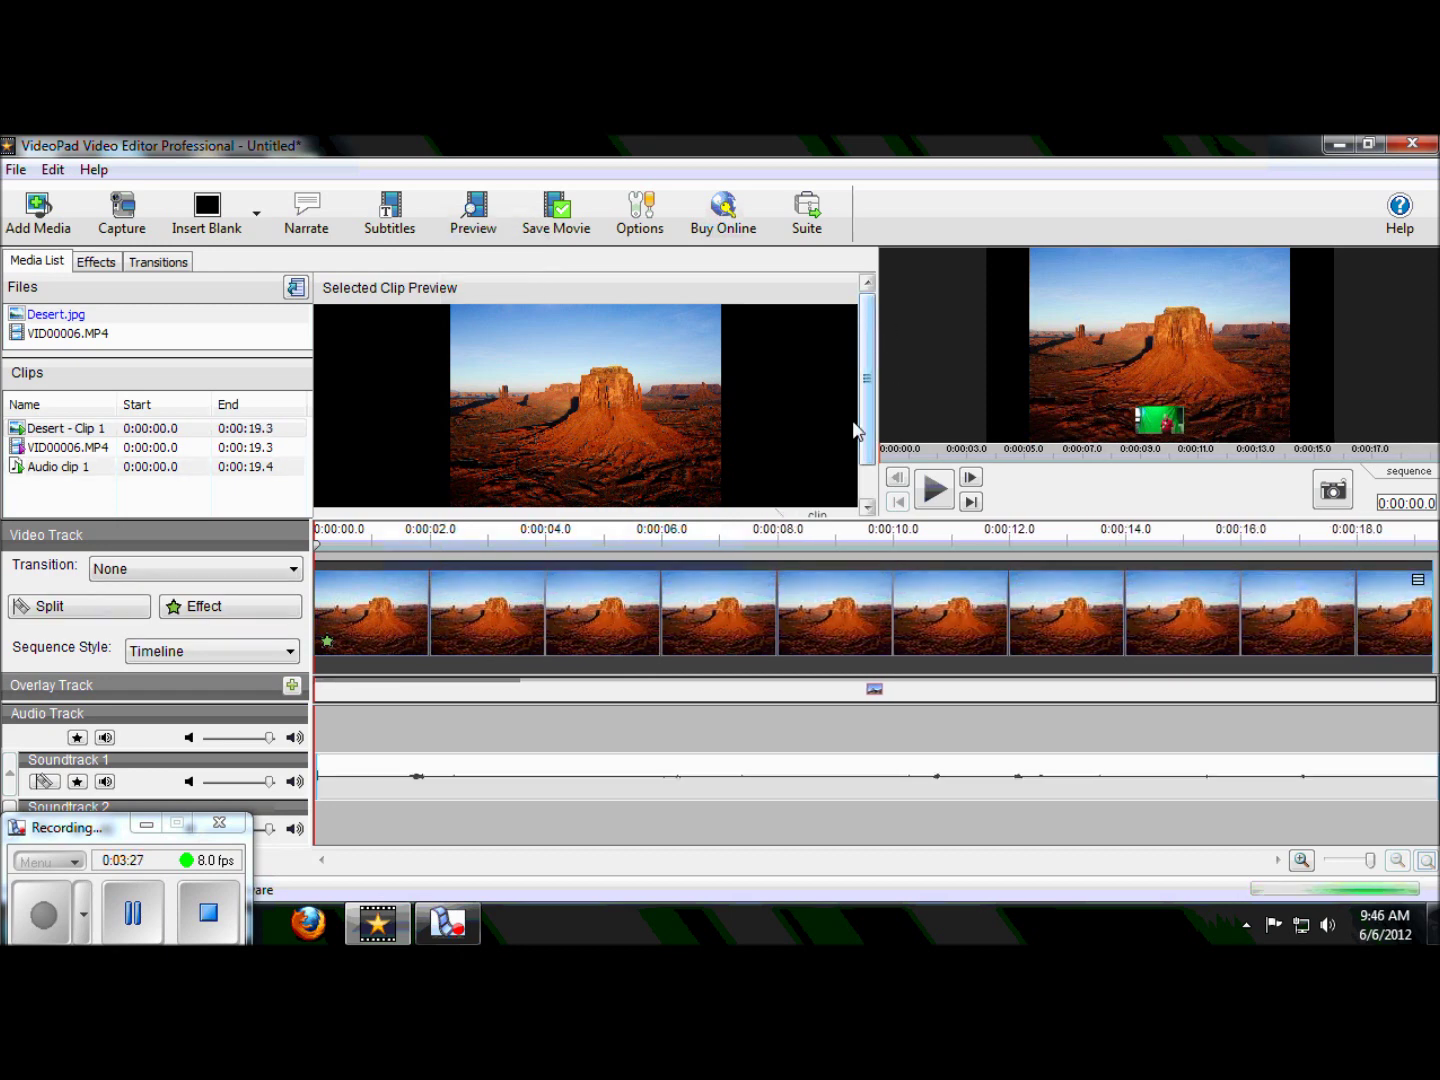
Chroma-key the overlay's green backdrop with background 78 and foreground 79.
{"action": "left_click", "coordinate": [610, 690]}
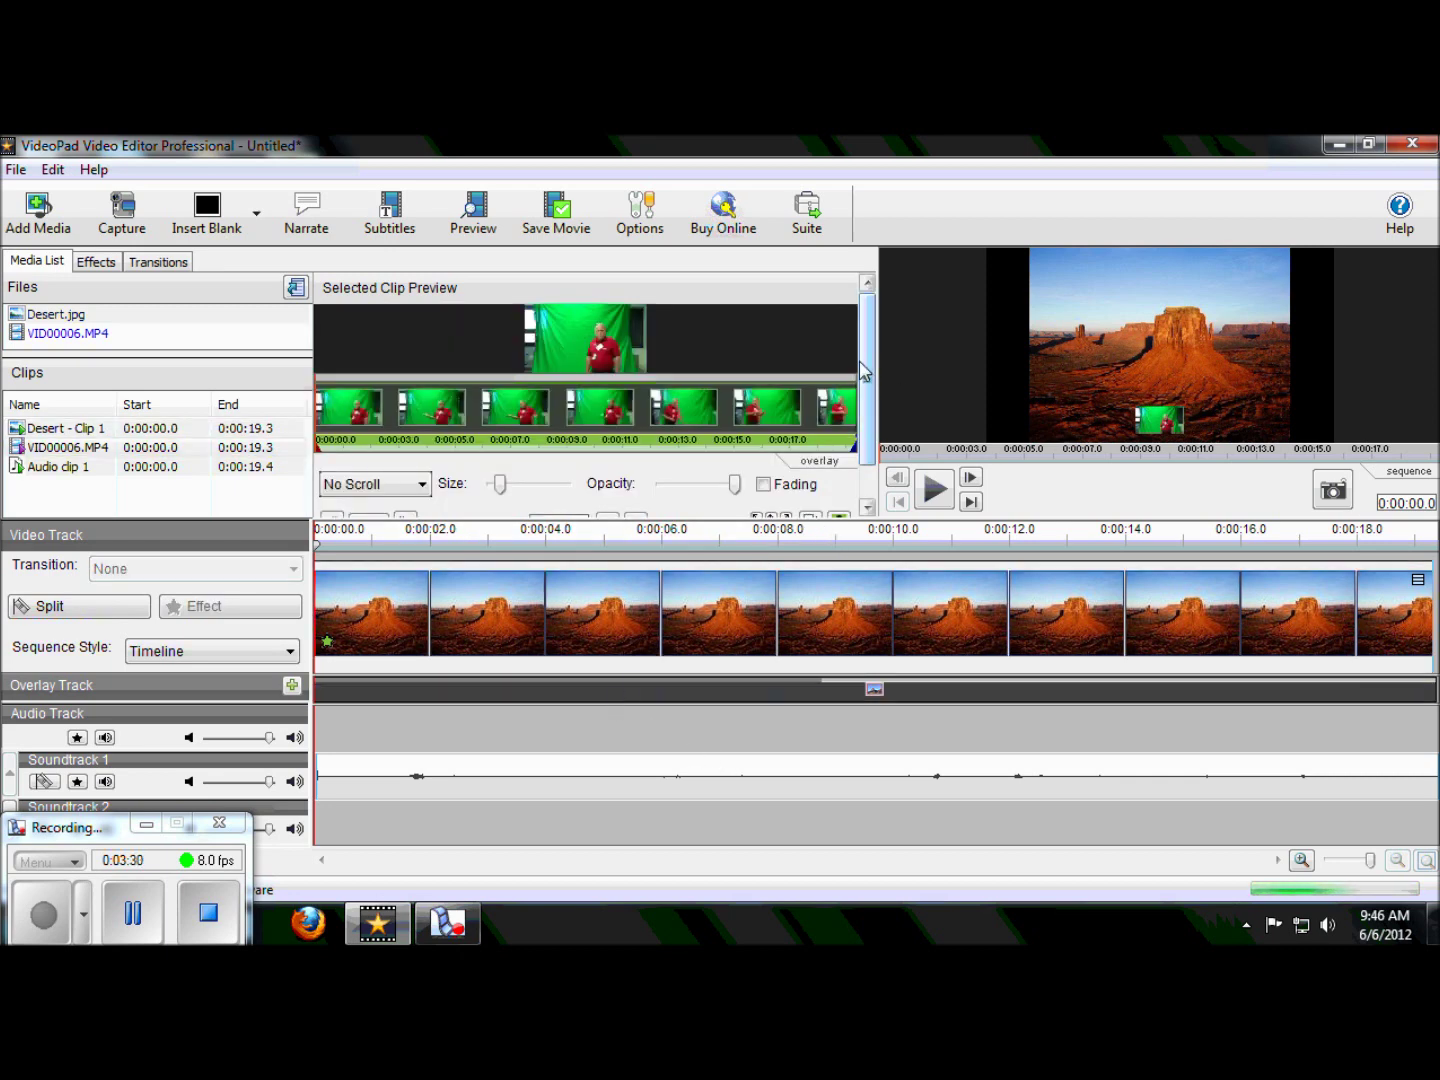
{"action": "left_click_drag", "start_coordinate": [865, 368], "coordinate": [839, 428]}
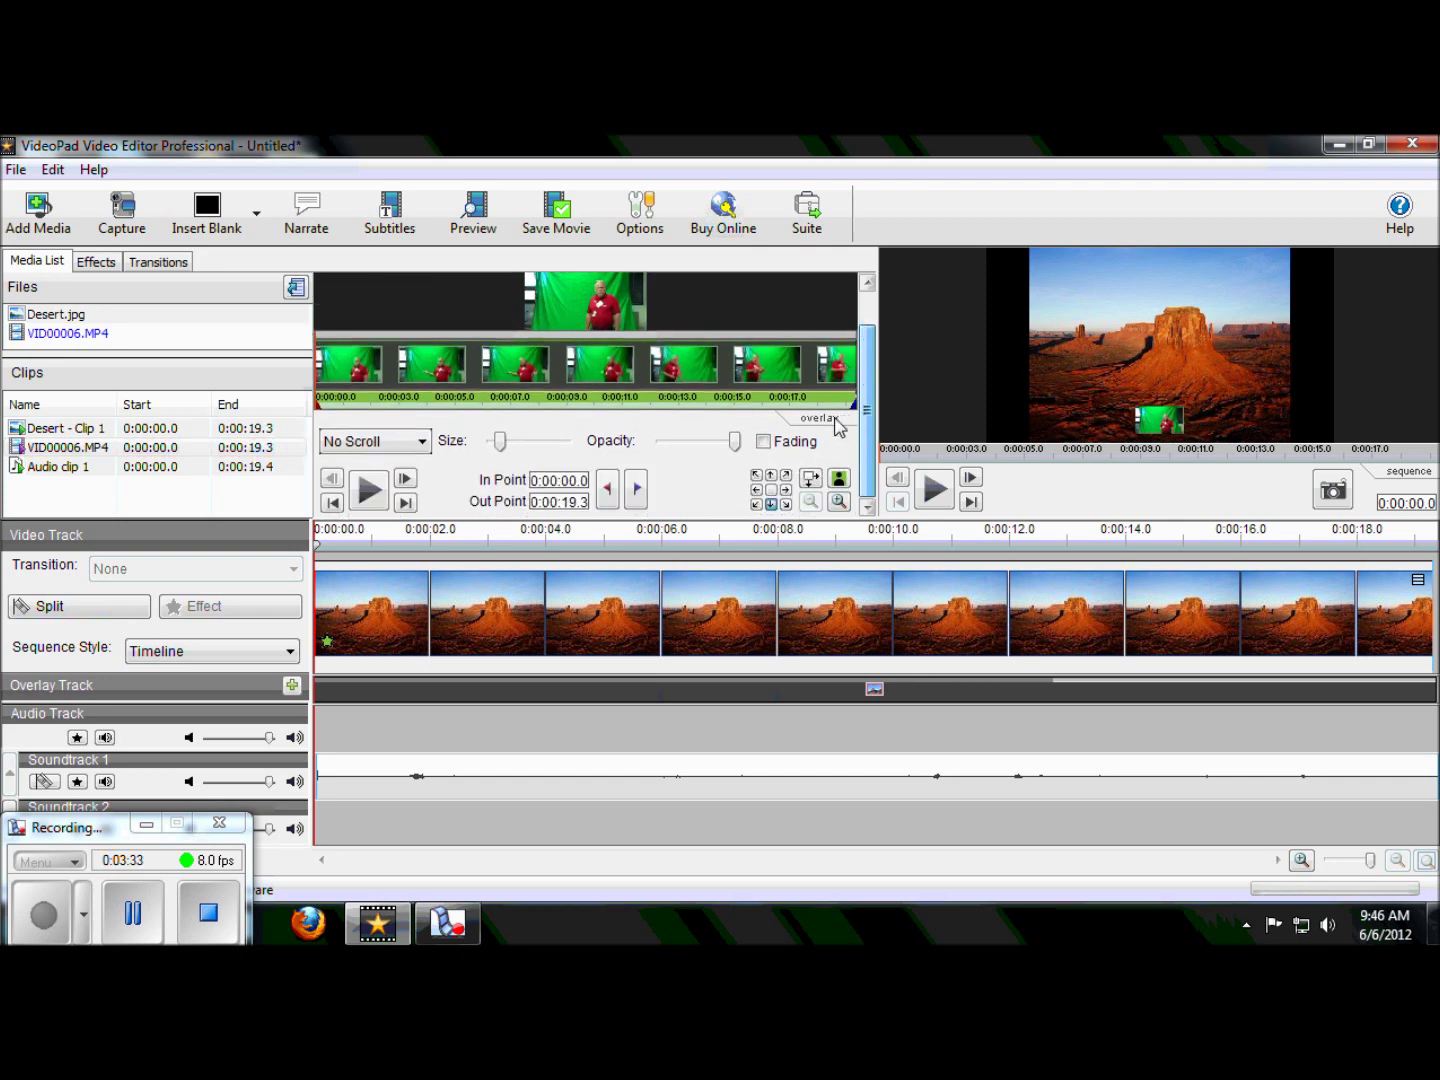
{"action": "left_click", "coordinate": [838, 480]}
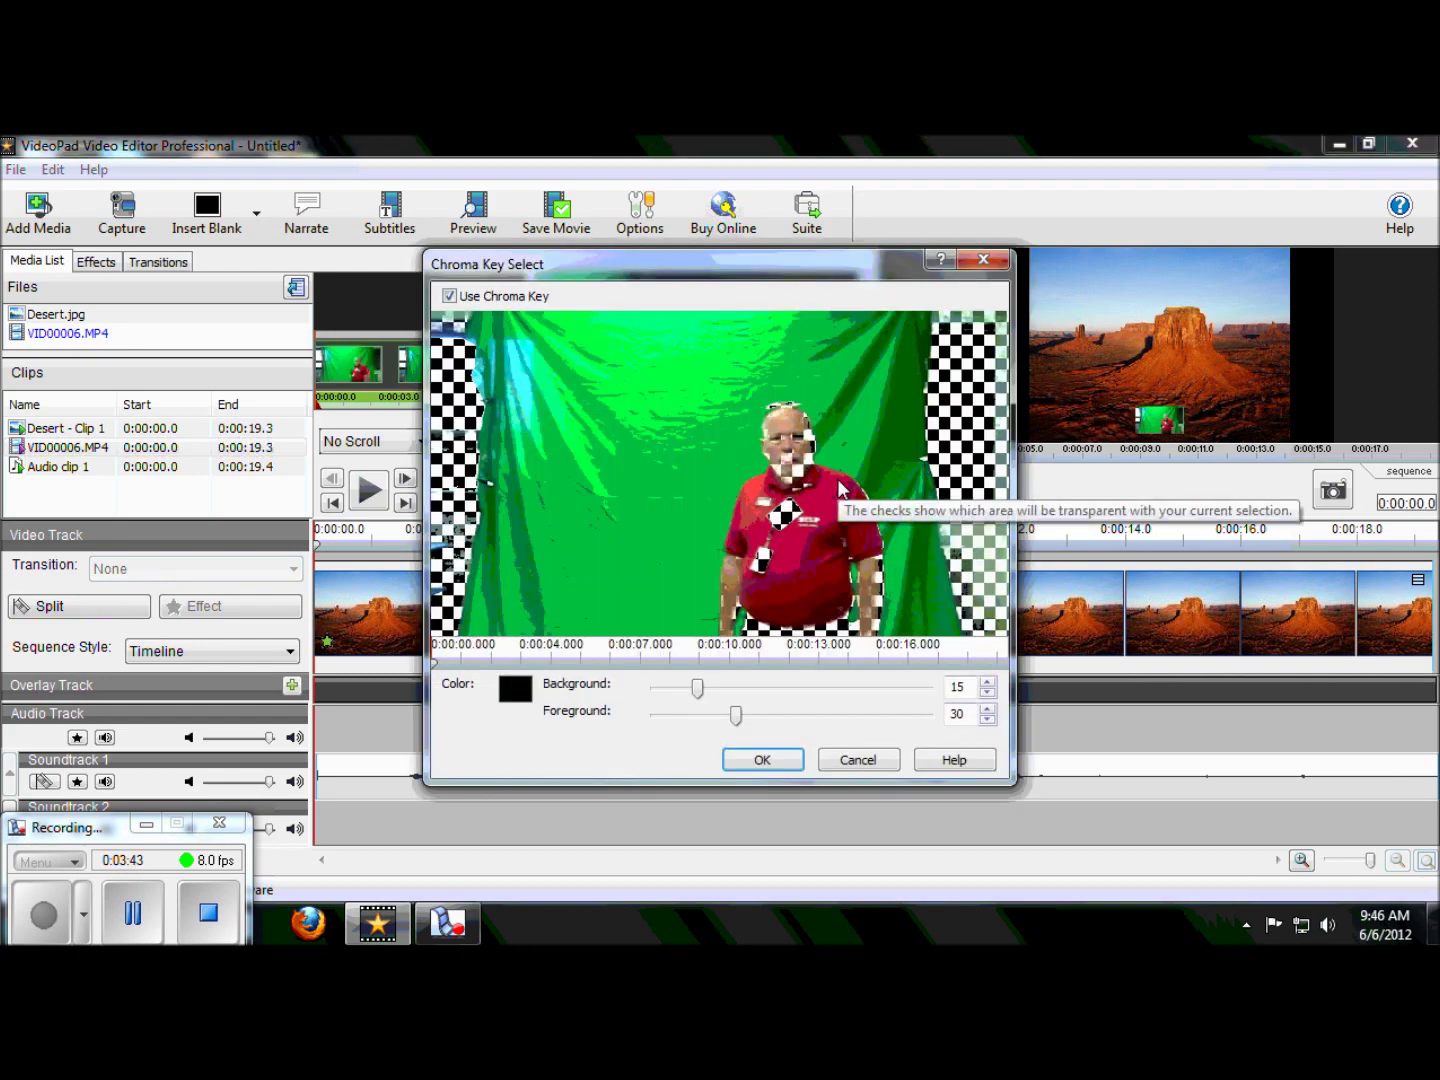
{"action": "left_click", "coordinate": [633, 403]}
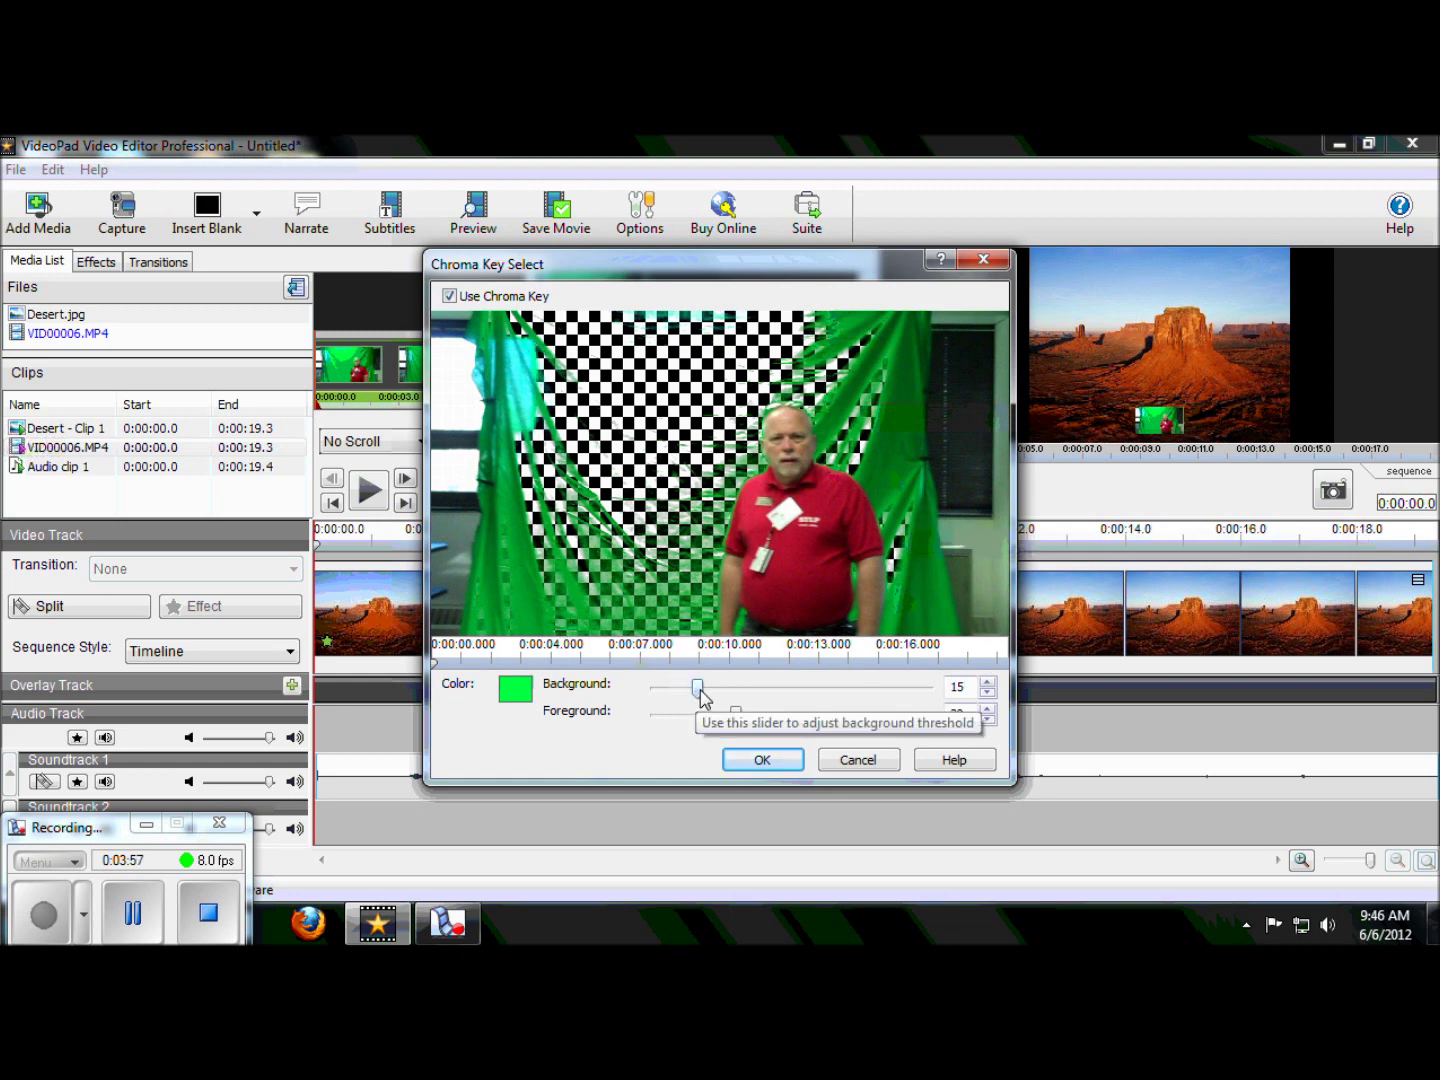
{"action": "left_click_drag", "start_coordinate": [701, 692], "coordinate": [872, 699]}
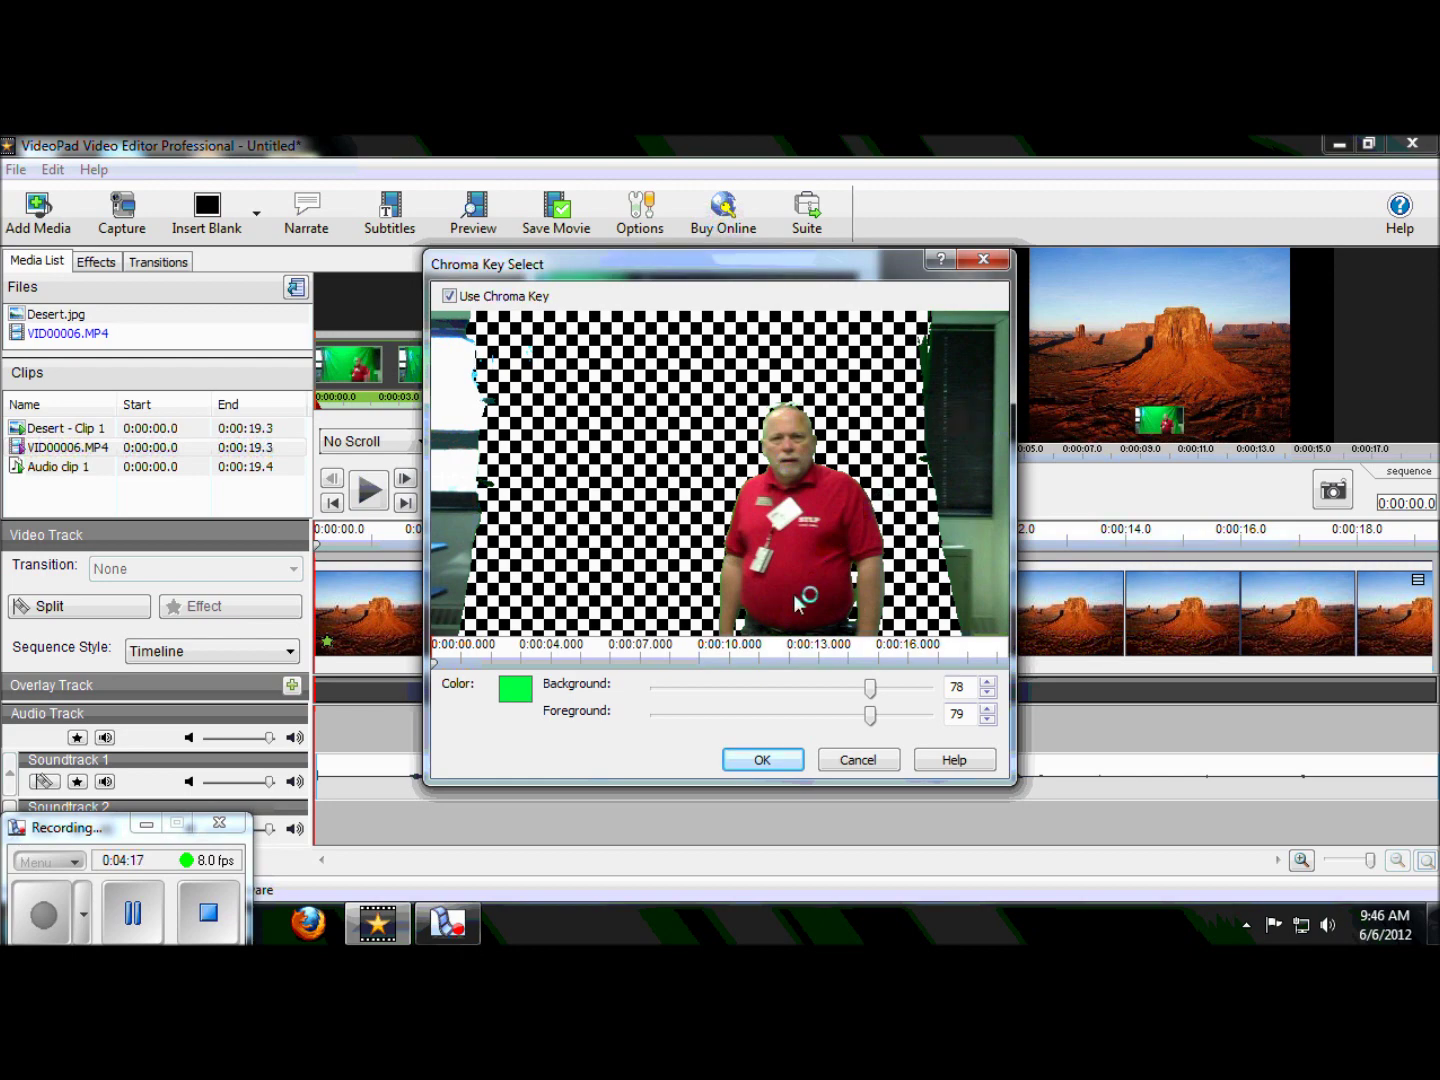
{"action": "left_click", "coordinate": [760, 761]}
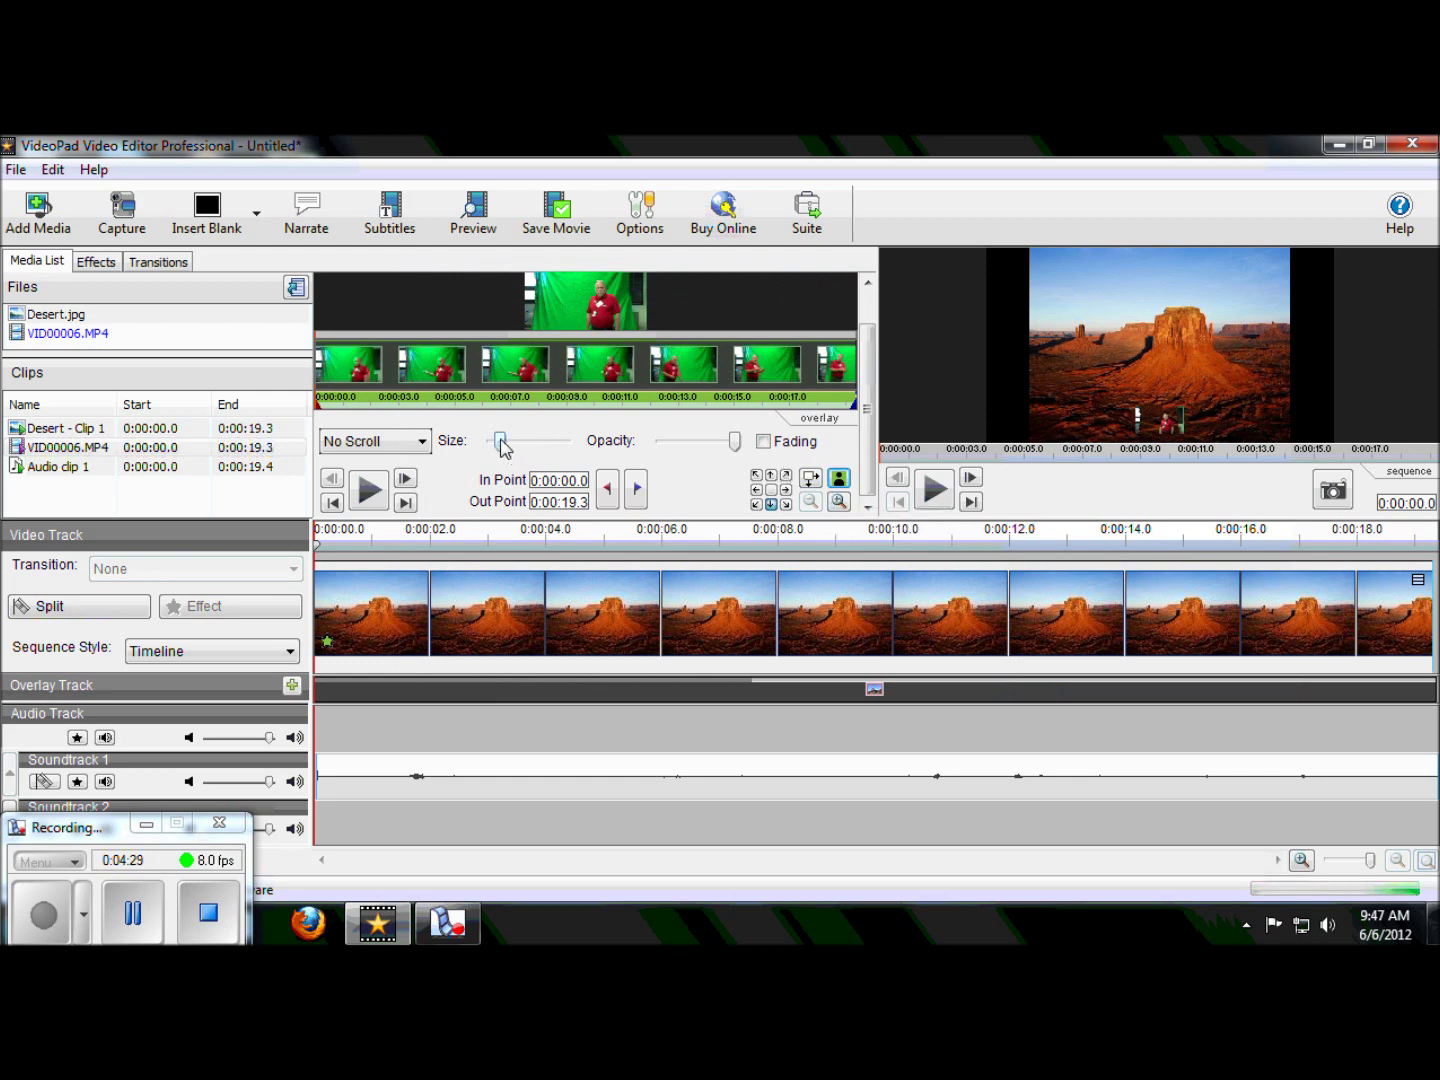
Try different overlay sizes, settle on full size, and adjust the overlay's Opacity slider.
{"action": "left_click_drag", "start_coordinate": [499, 440], "coordinate": [557, 450]}
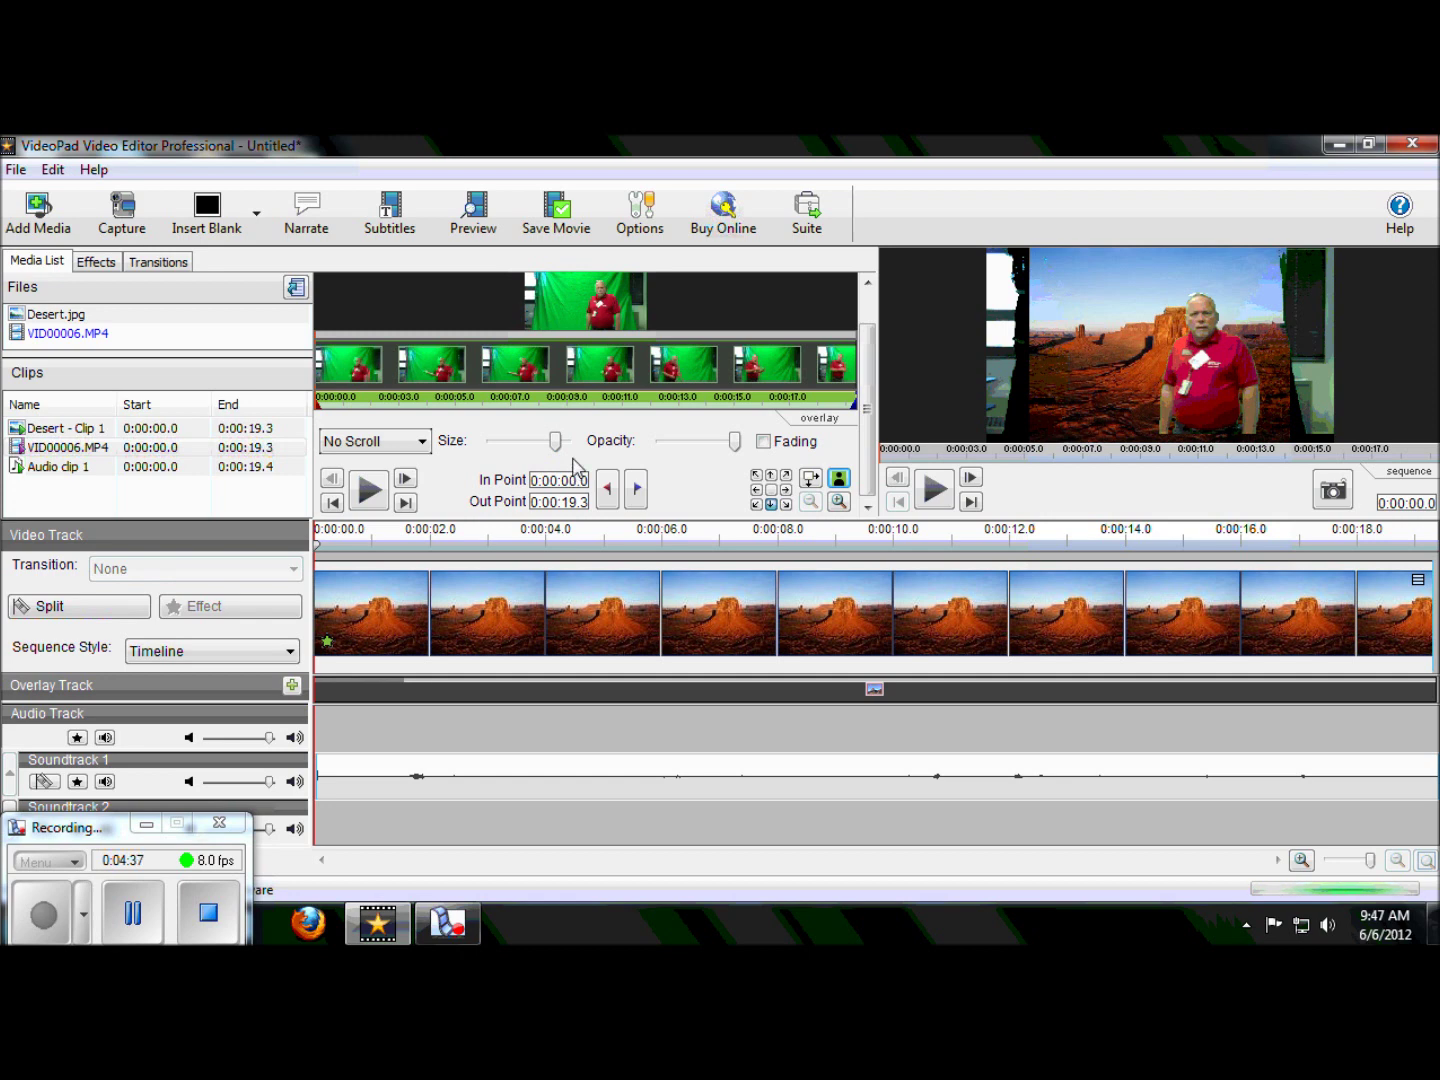
{"action": "mouse_move", "coordinate": [560, 441]}
{"action": "left_mouse_down"}
{"action": "mouse_move", "coordinate": [522, 446]}
{"action": "mouse_move", "coordinate": [572, 444]}
{"action": "left_mouse_up"}
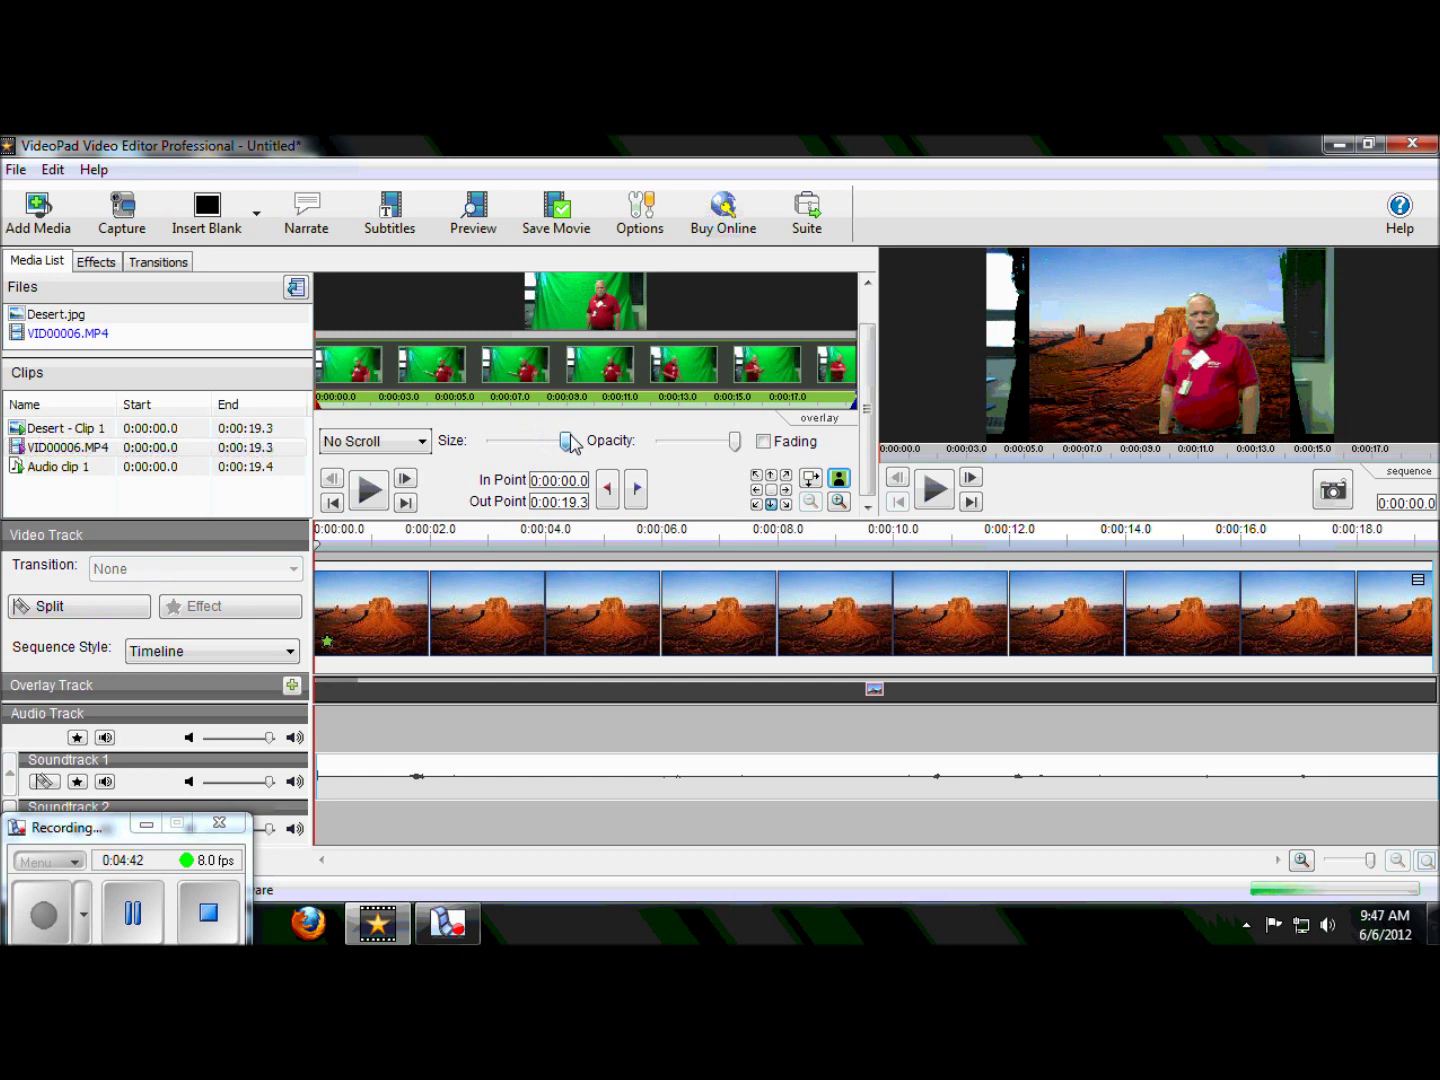
{"action": "left_click_drag", "start_coordinate": [573, 443], "coordinate": [514, 450]}
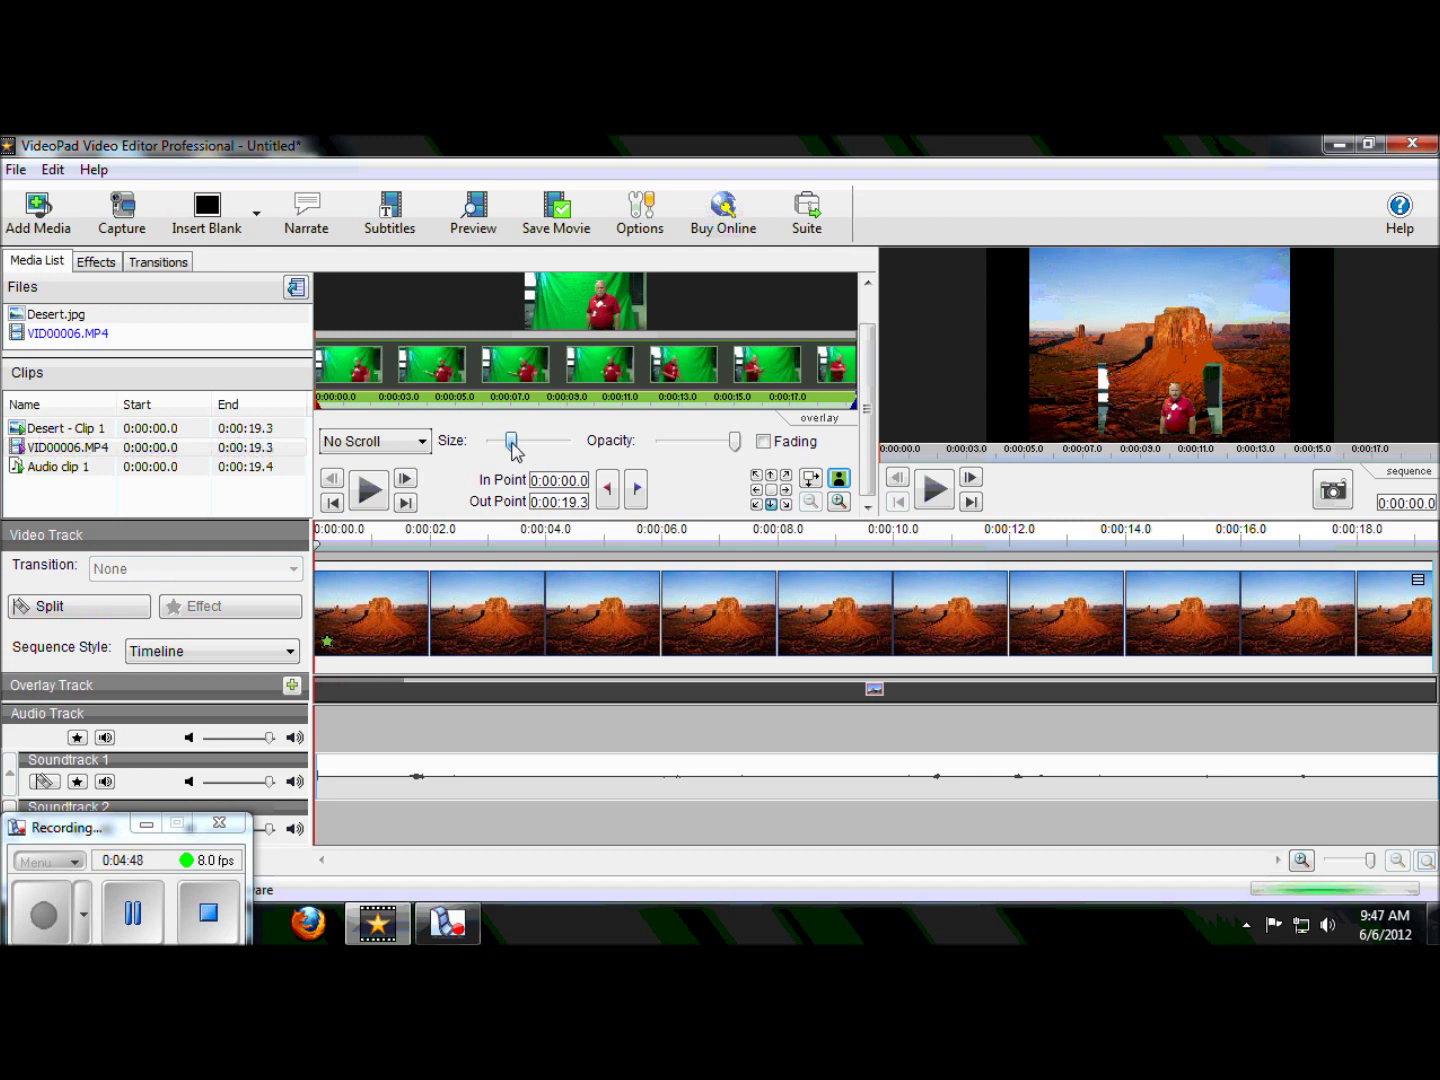
{"action": "left_click_drag", "start_coordinate": [514, 452], "coordinate": [603, 451]}
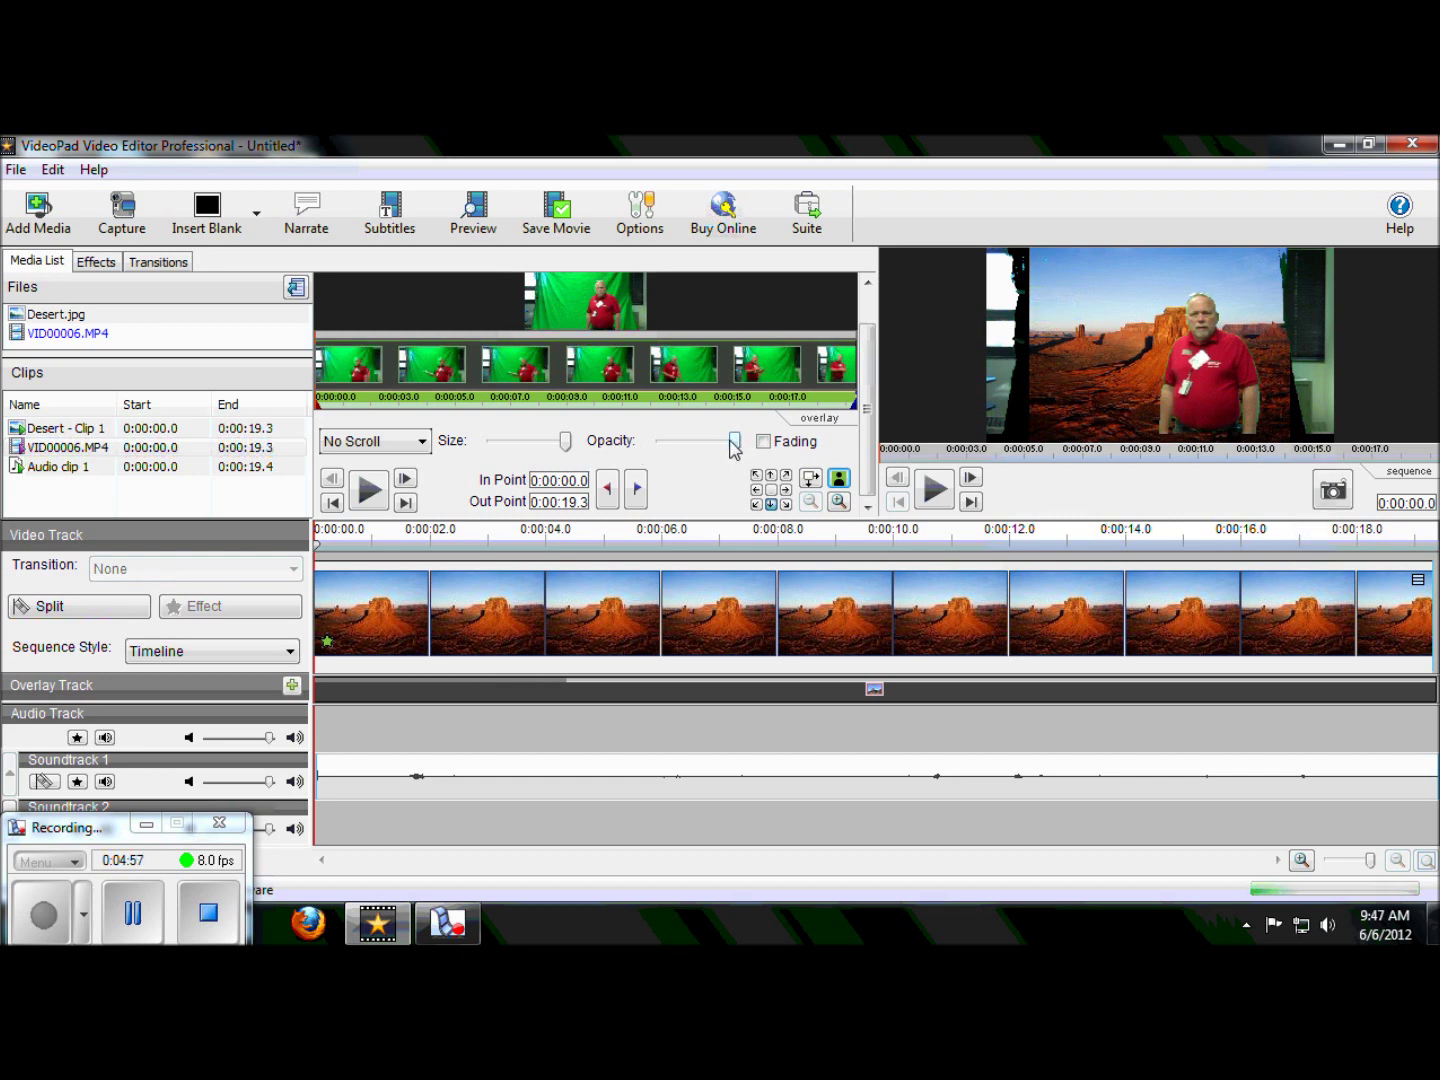
{"action": "mouse_move", "coordinate": [733, 440]}
{"action": "left_mouse_down"}
{"action": "mouse_move", "coordinate": [671, 450]}
{"action": "mouse_move", "coordinate": [755, 461]}
{"action": "left_mouse_up"}
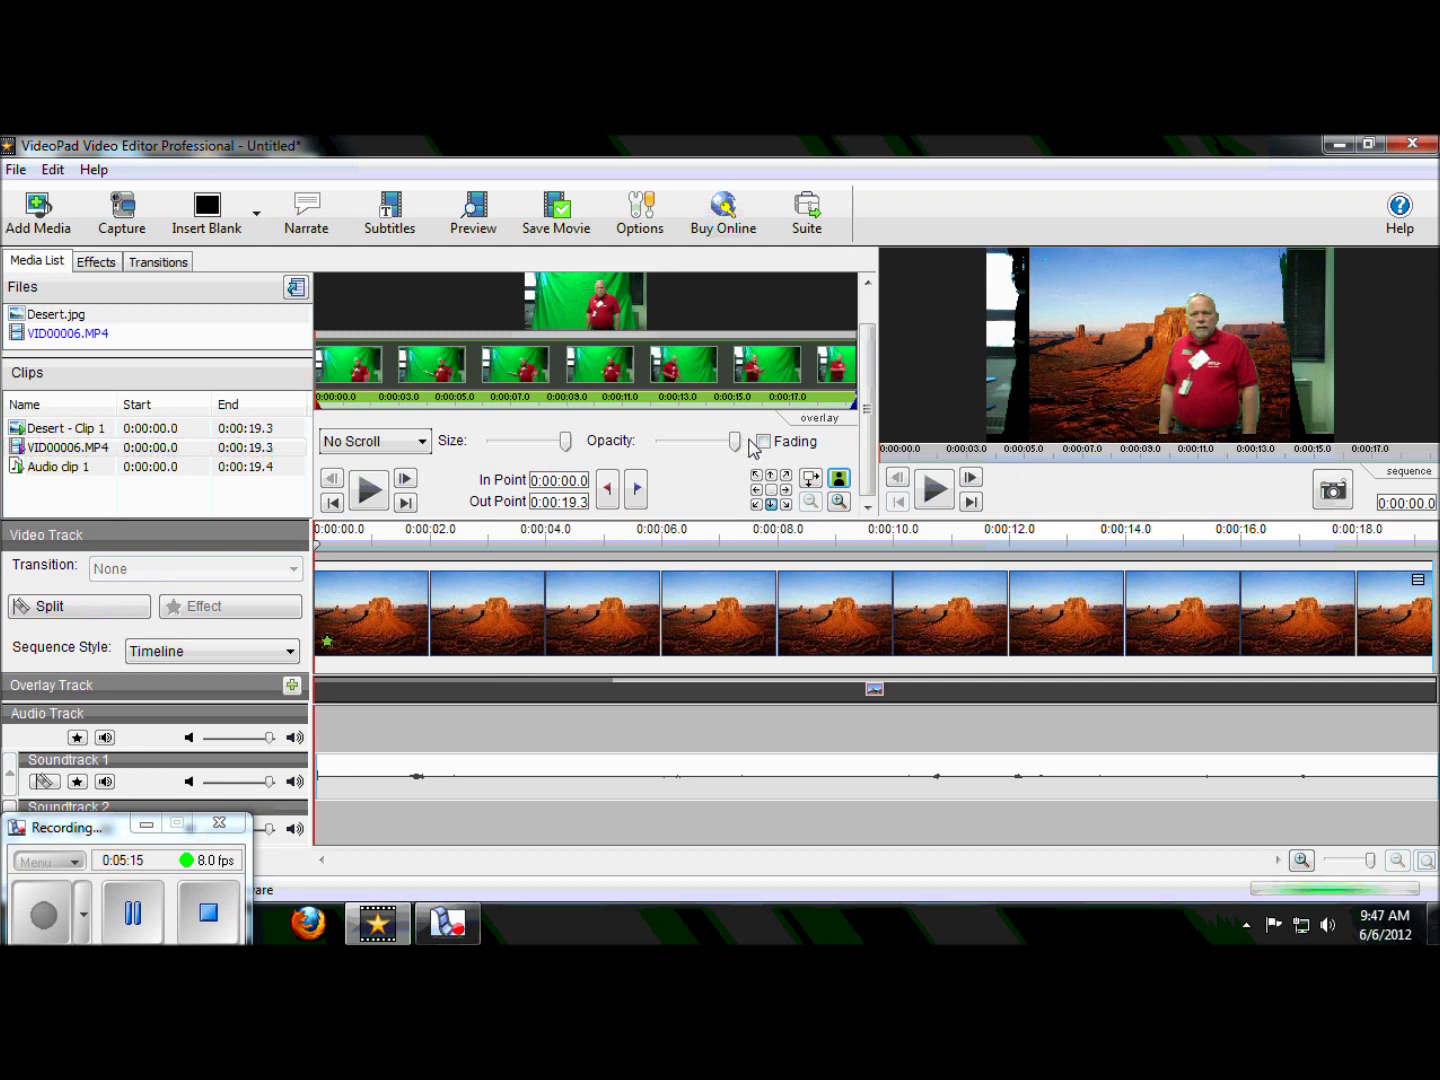
Add a Crop effect to the overlay and trim its right, left, bottom and top edges.
{"action": "left_click", "coordinate": [95, 263]}
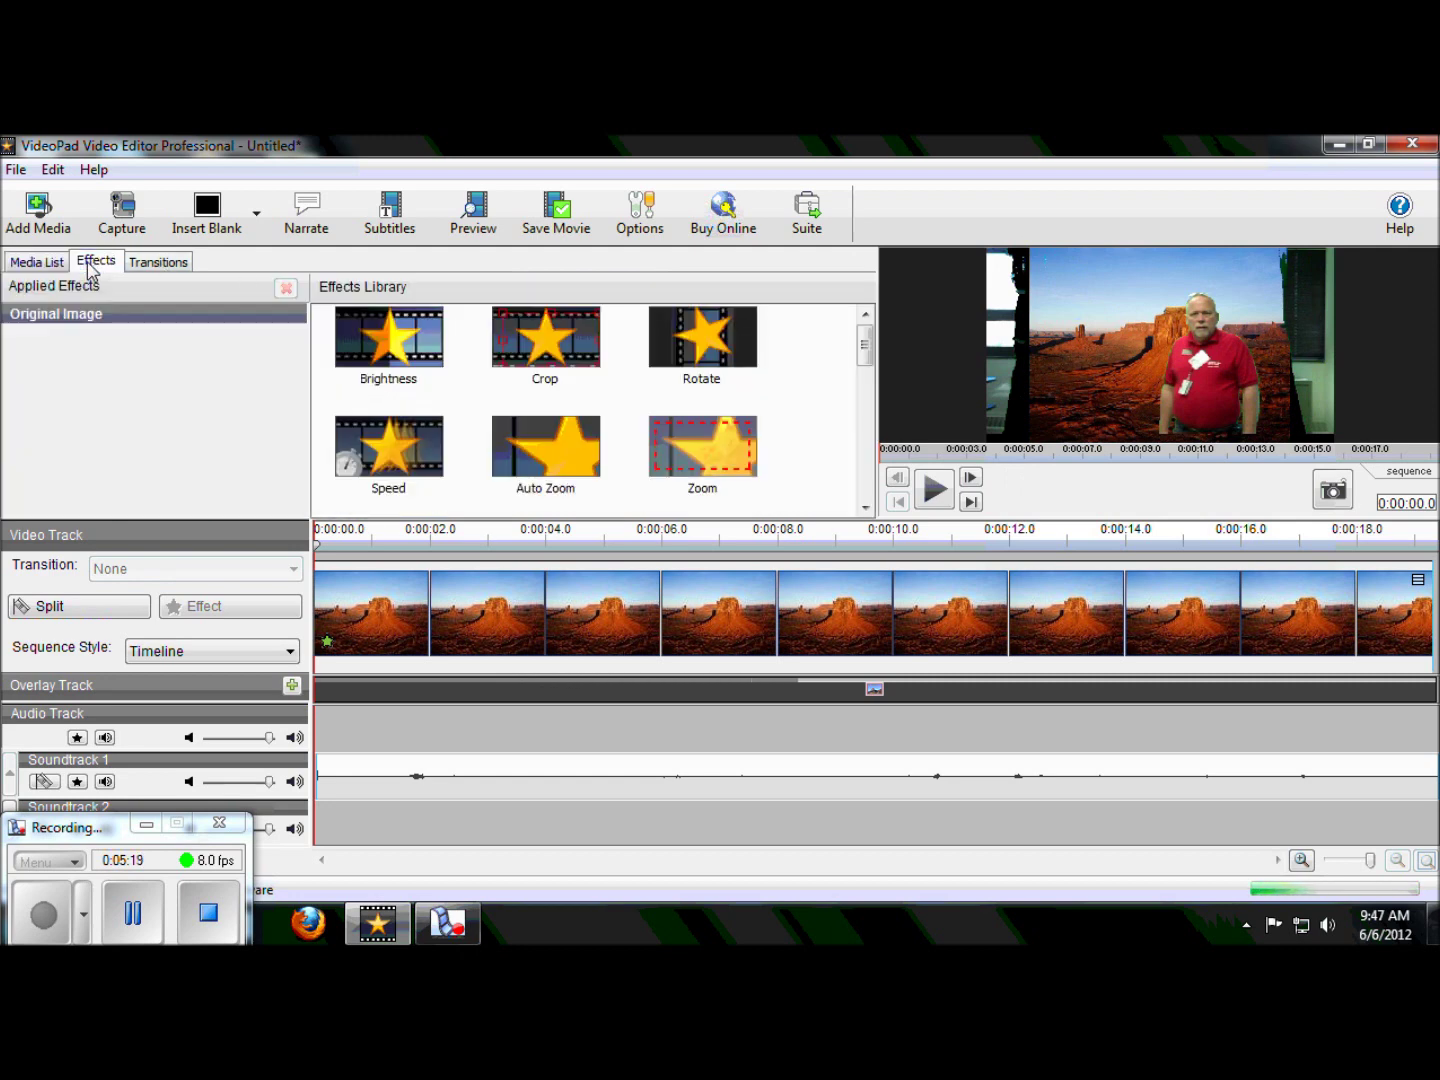
{"action": "left_click", "coordinate": [554, 350]}
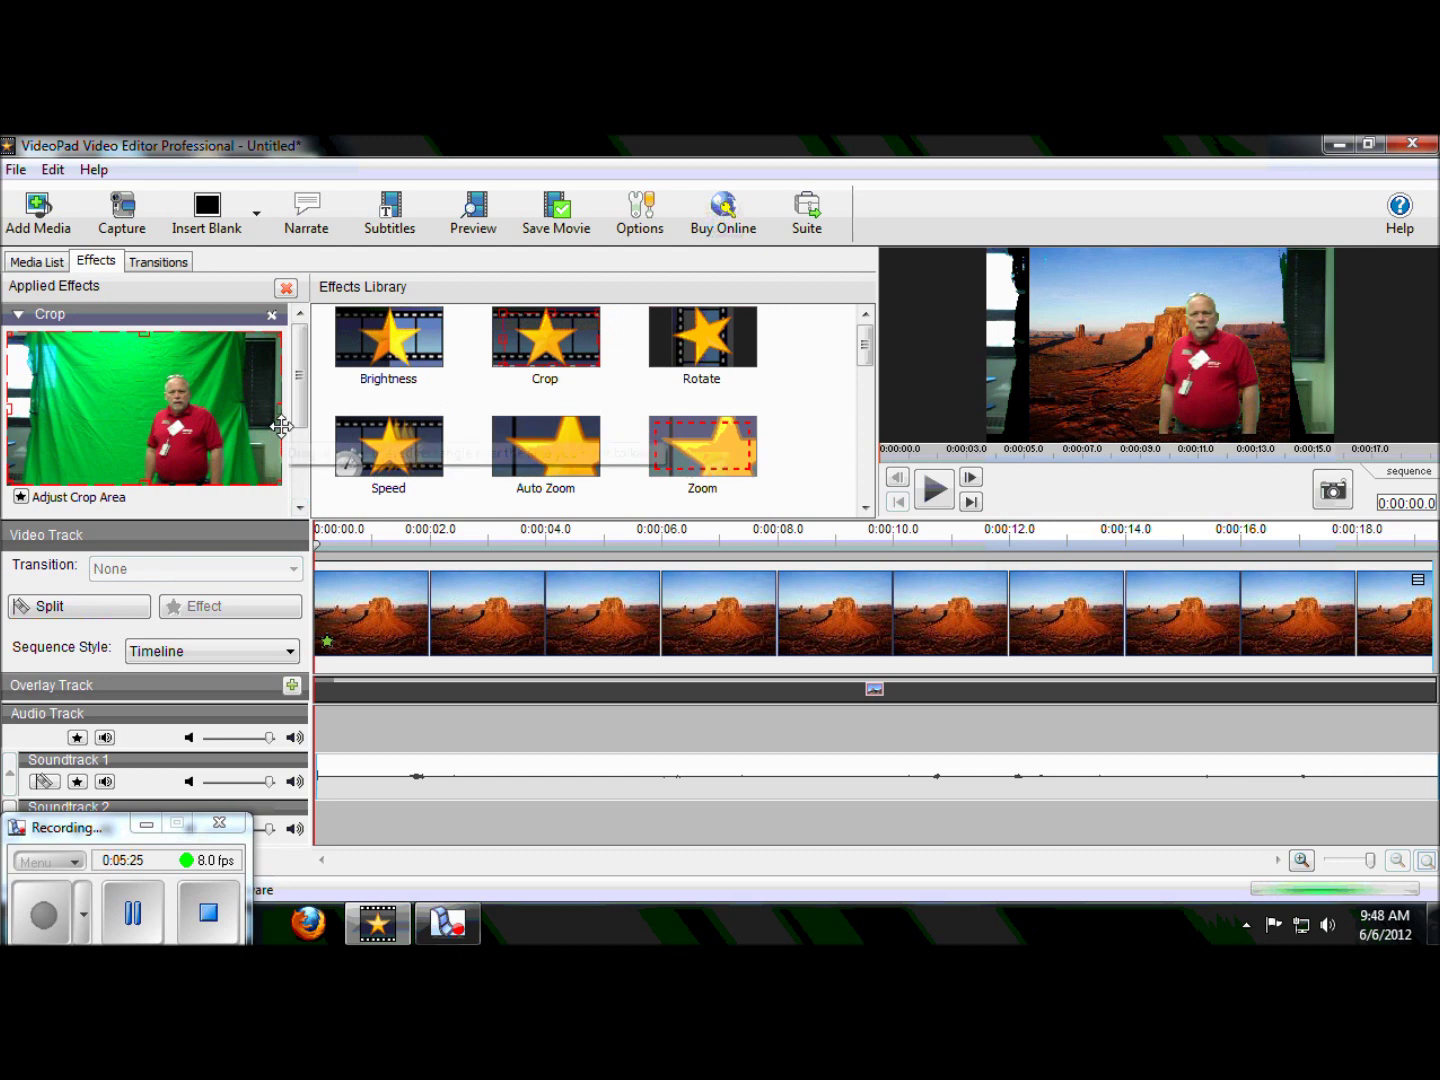
{"action": "left_click_drag", "start_coordinate": [276, 410], "coordinate": [242, 409]}
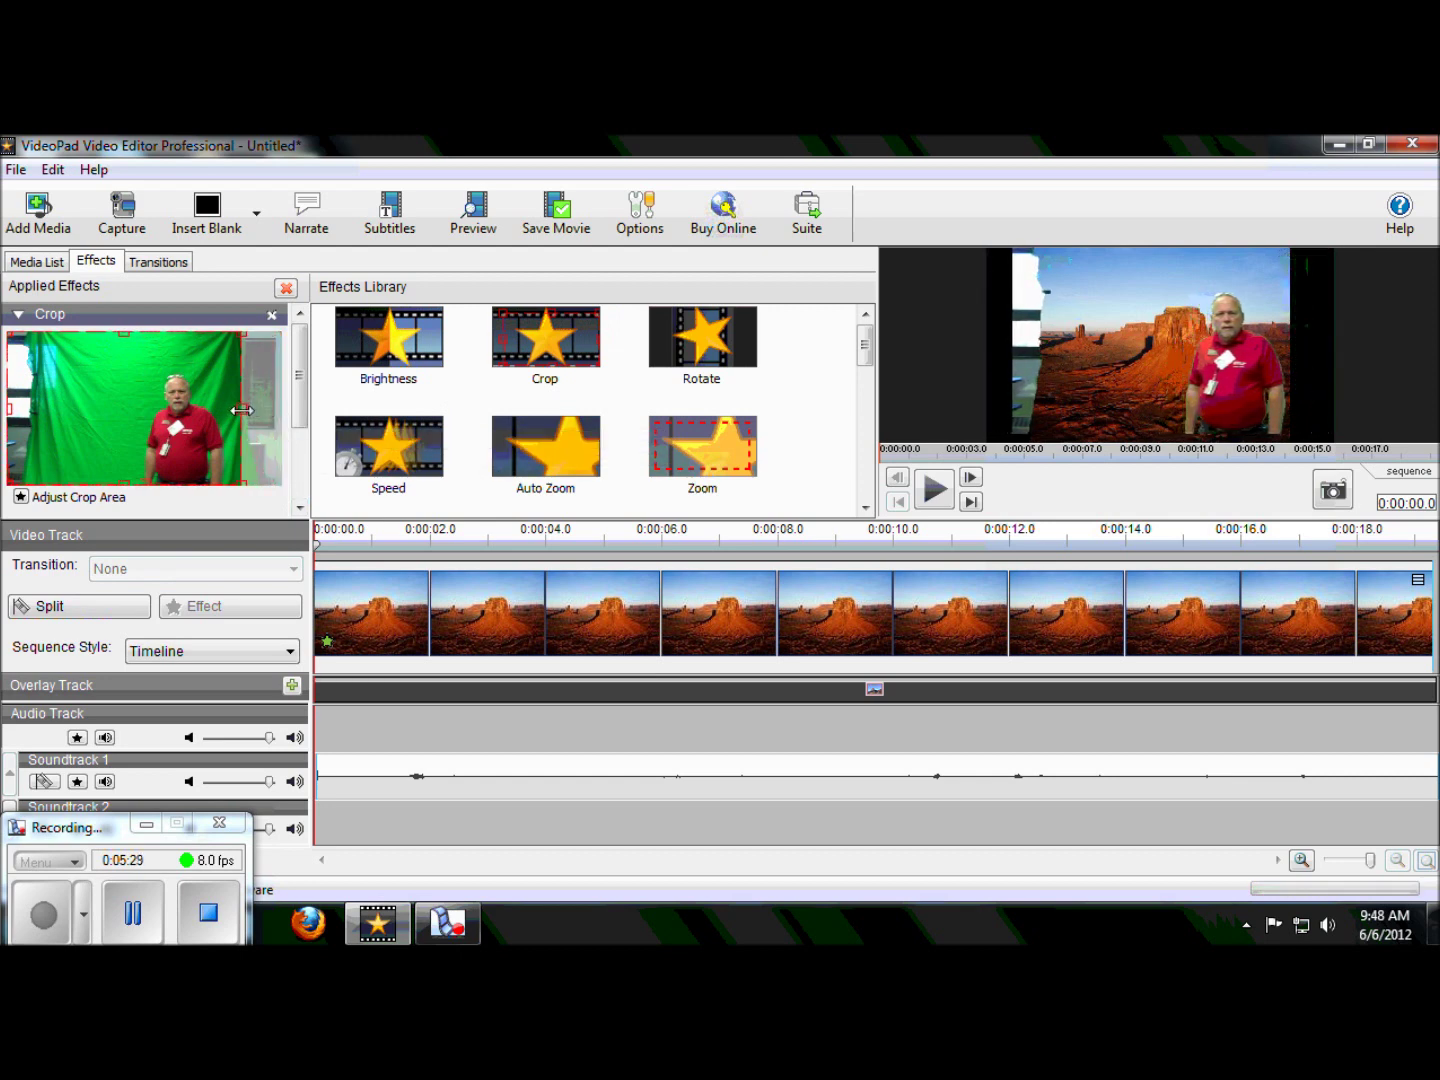
{"action": "left_click_drag", "start_coordinate": [242, 410], "coordinate": [239, 409]}
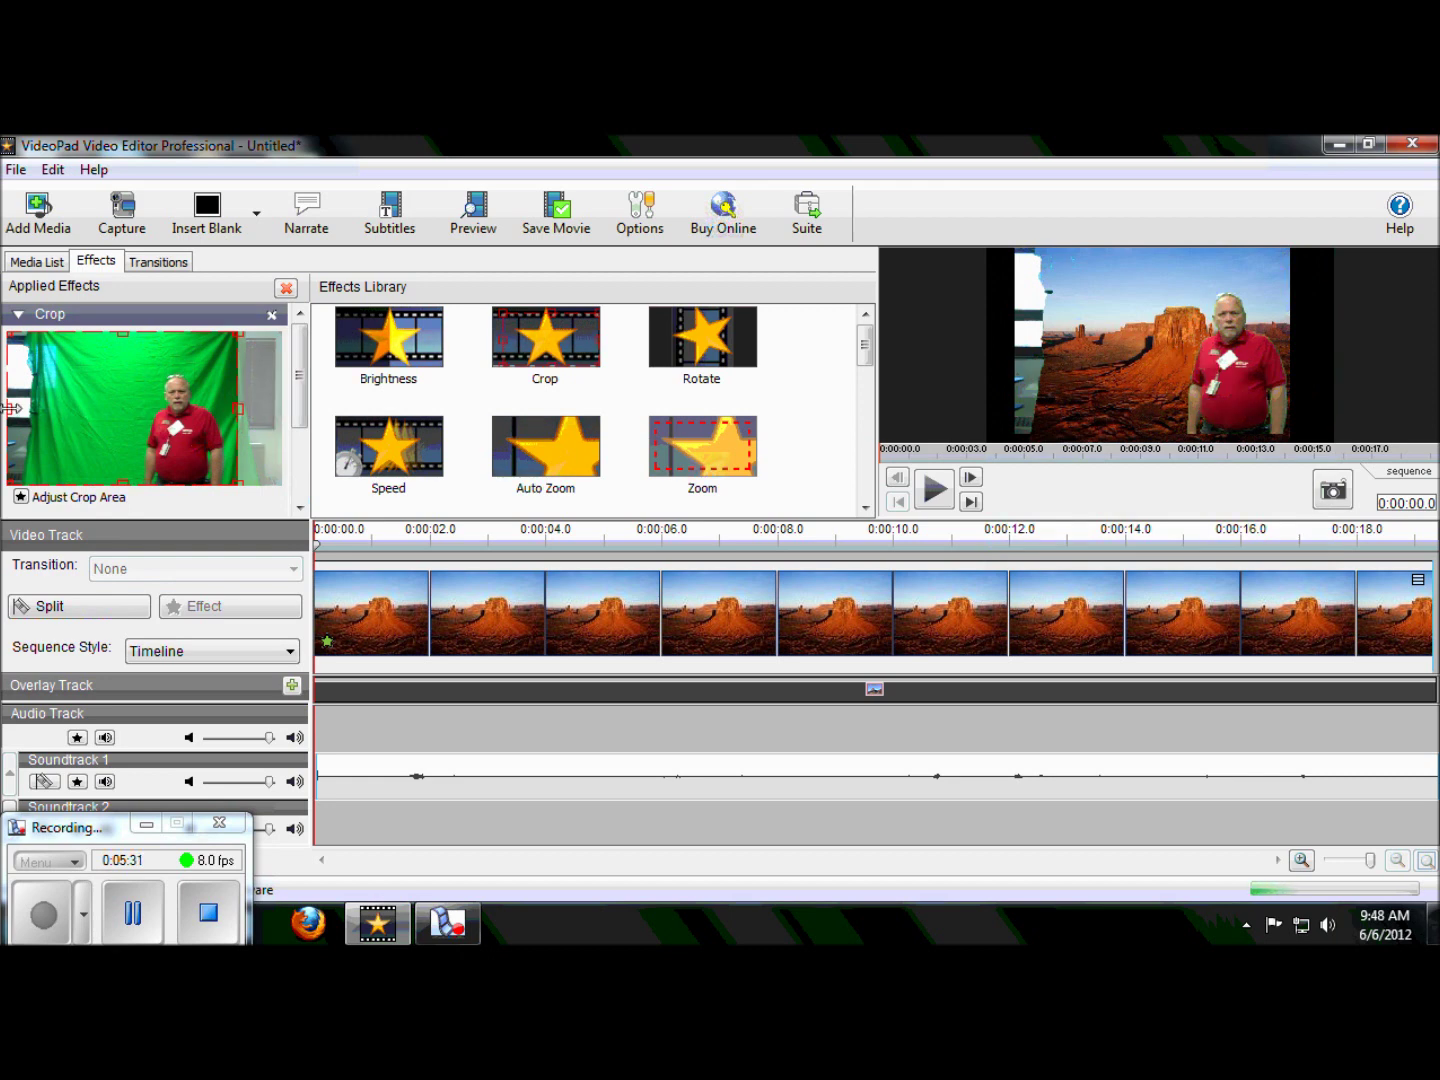
{"action": "left_click_drag", "start_coordinate": [13, 410], "coordinate": [54, 412]}
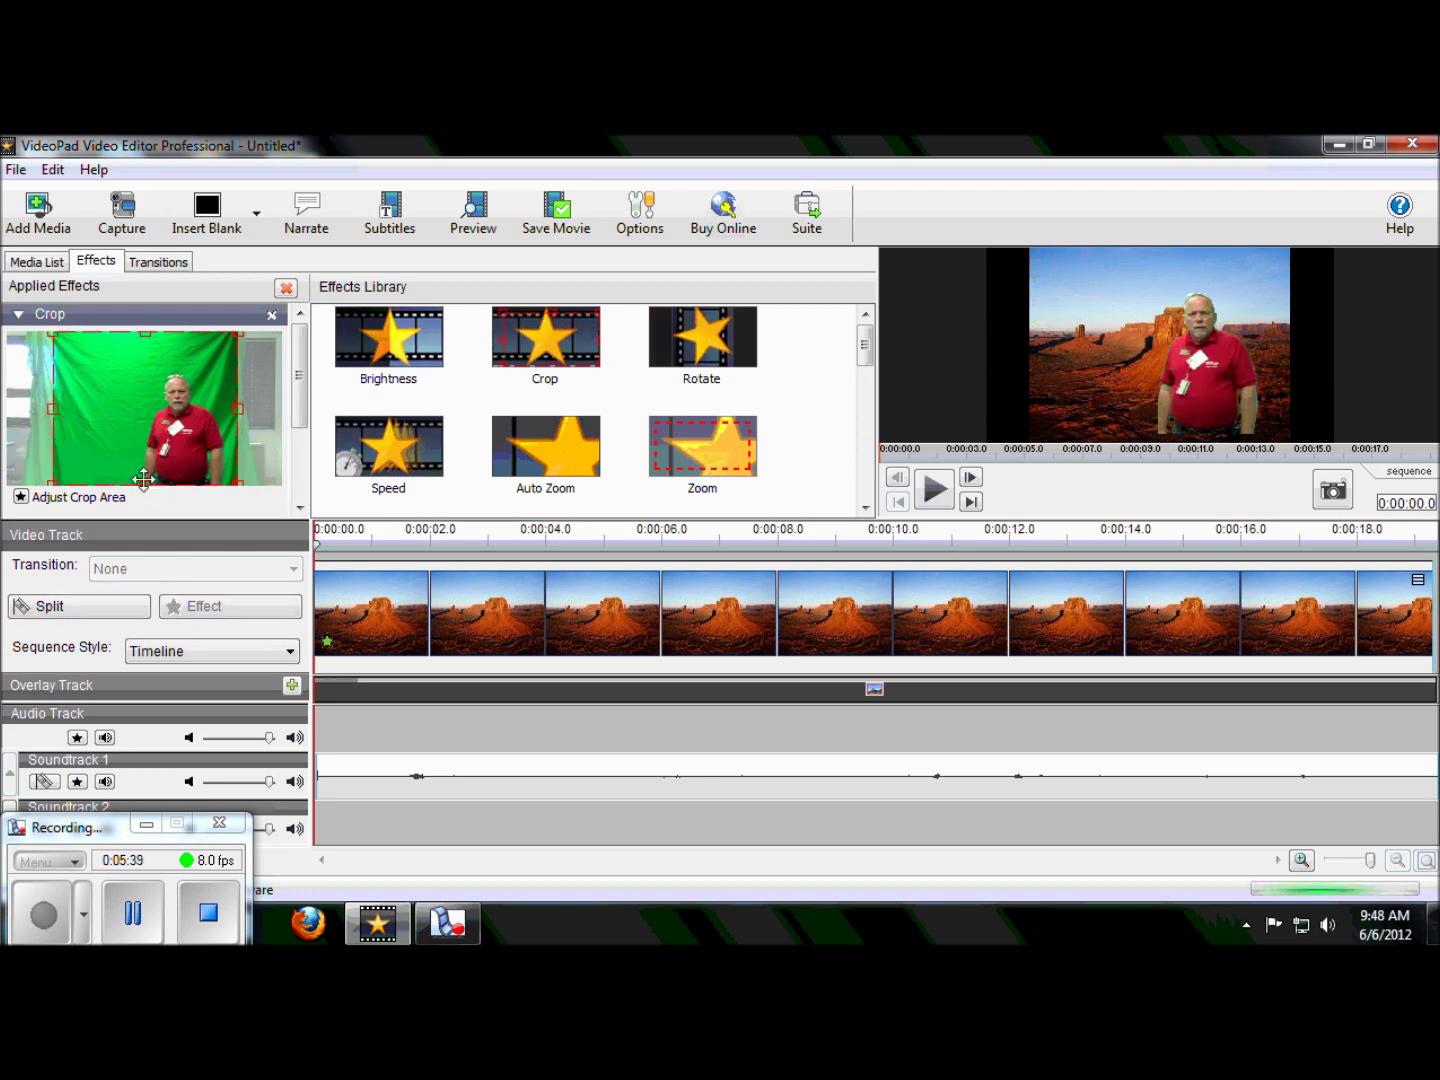
{"action": "left_click_drag", "start_coordinate": [143, 482], "coordinate": [145, 462]}
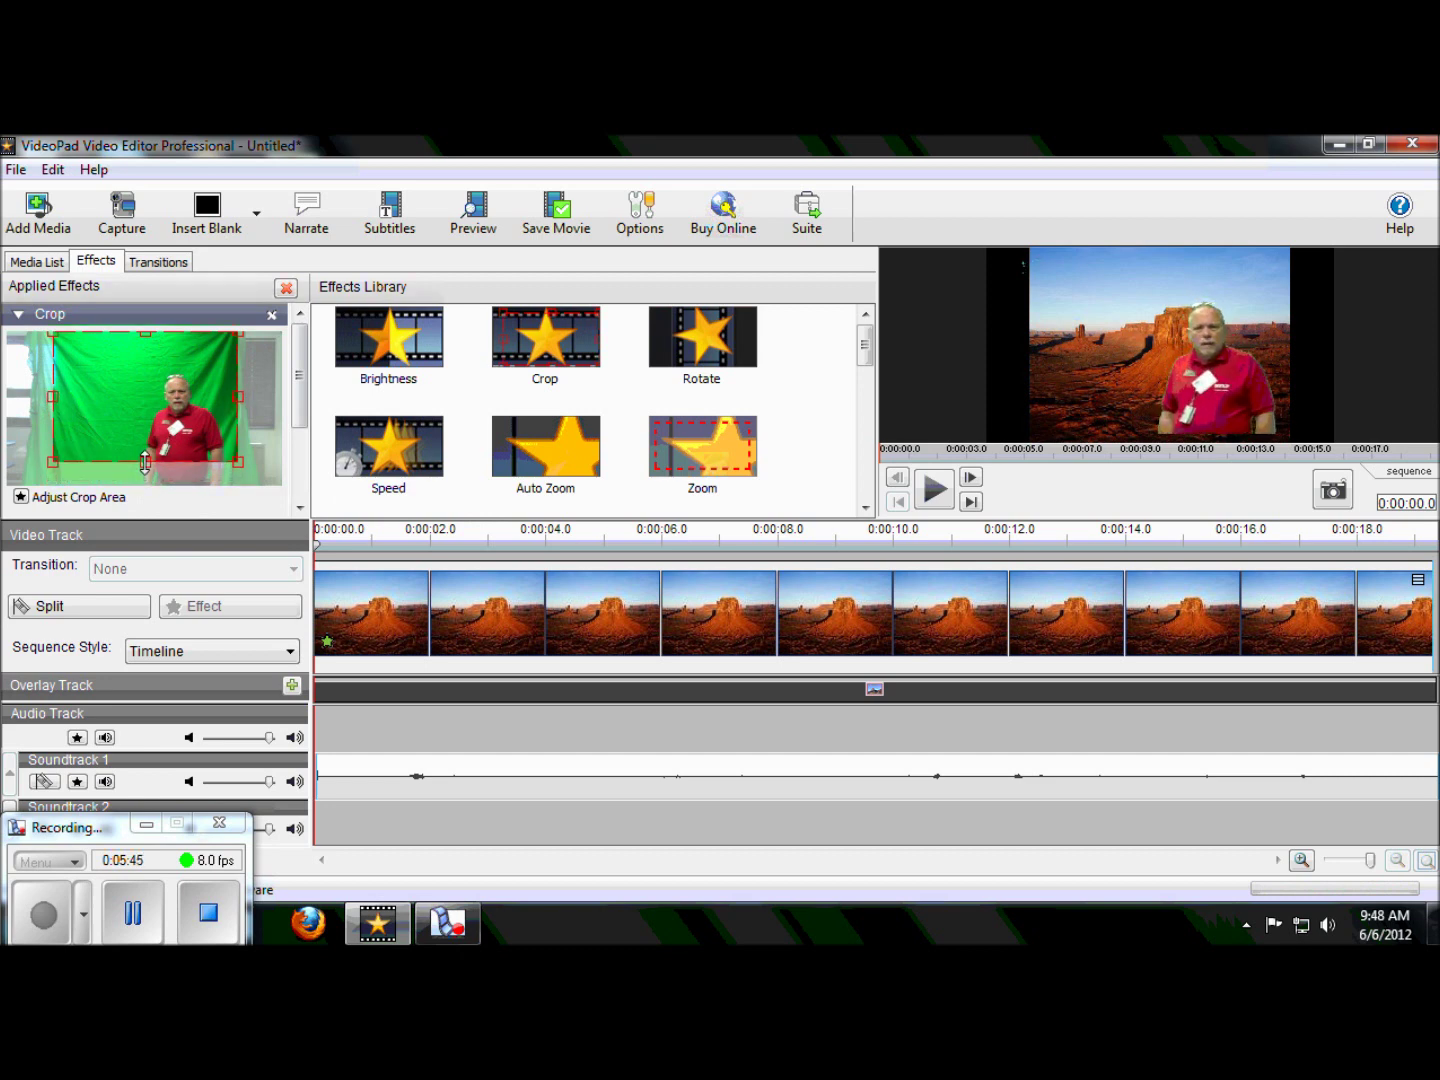
{"action": "left_click_drag", "start_coordinate": [145, 462], "coordinate": [148, 488]}
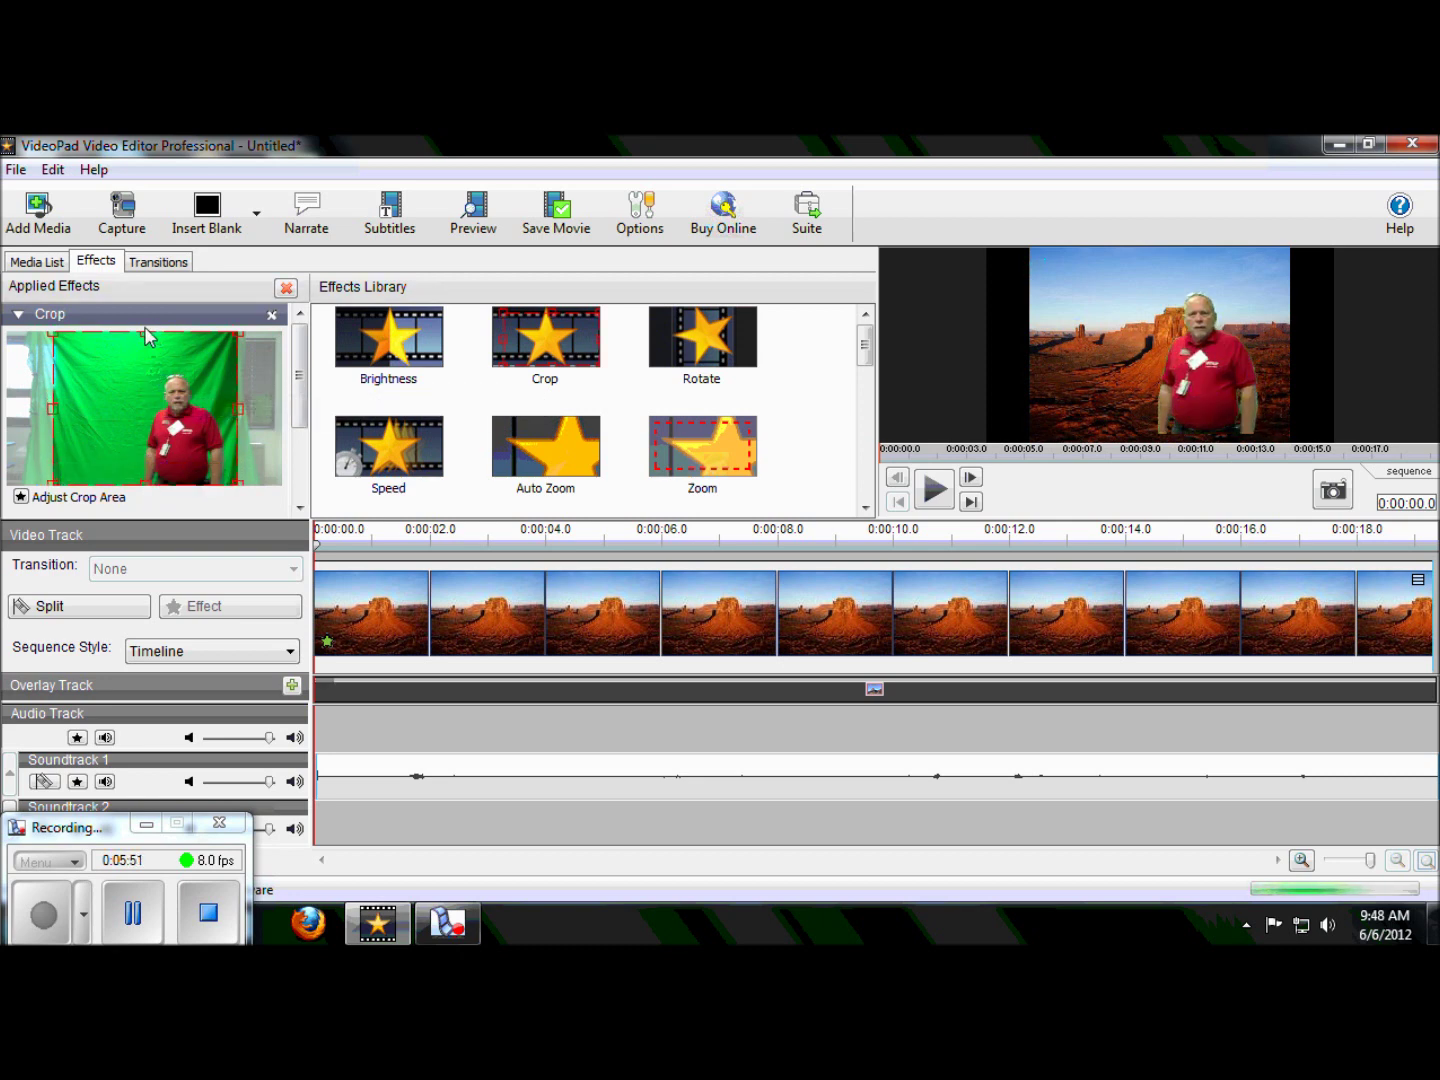
{"action": "left_click_drag", "start_coordinate": [141, 334], "coordinate": [141, 347]}
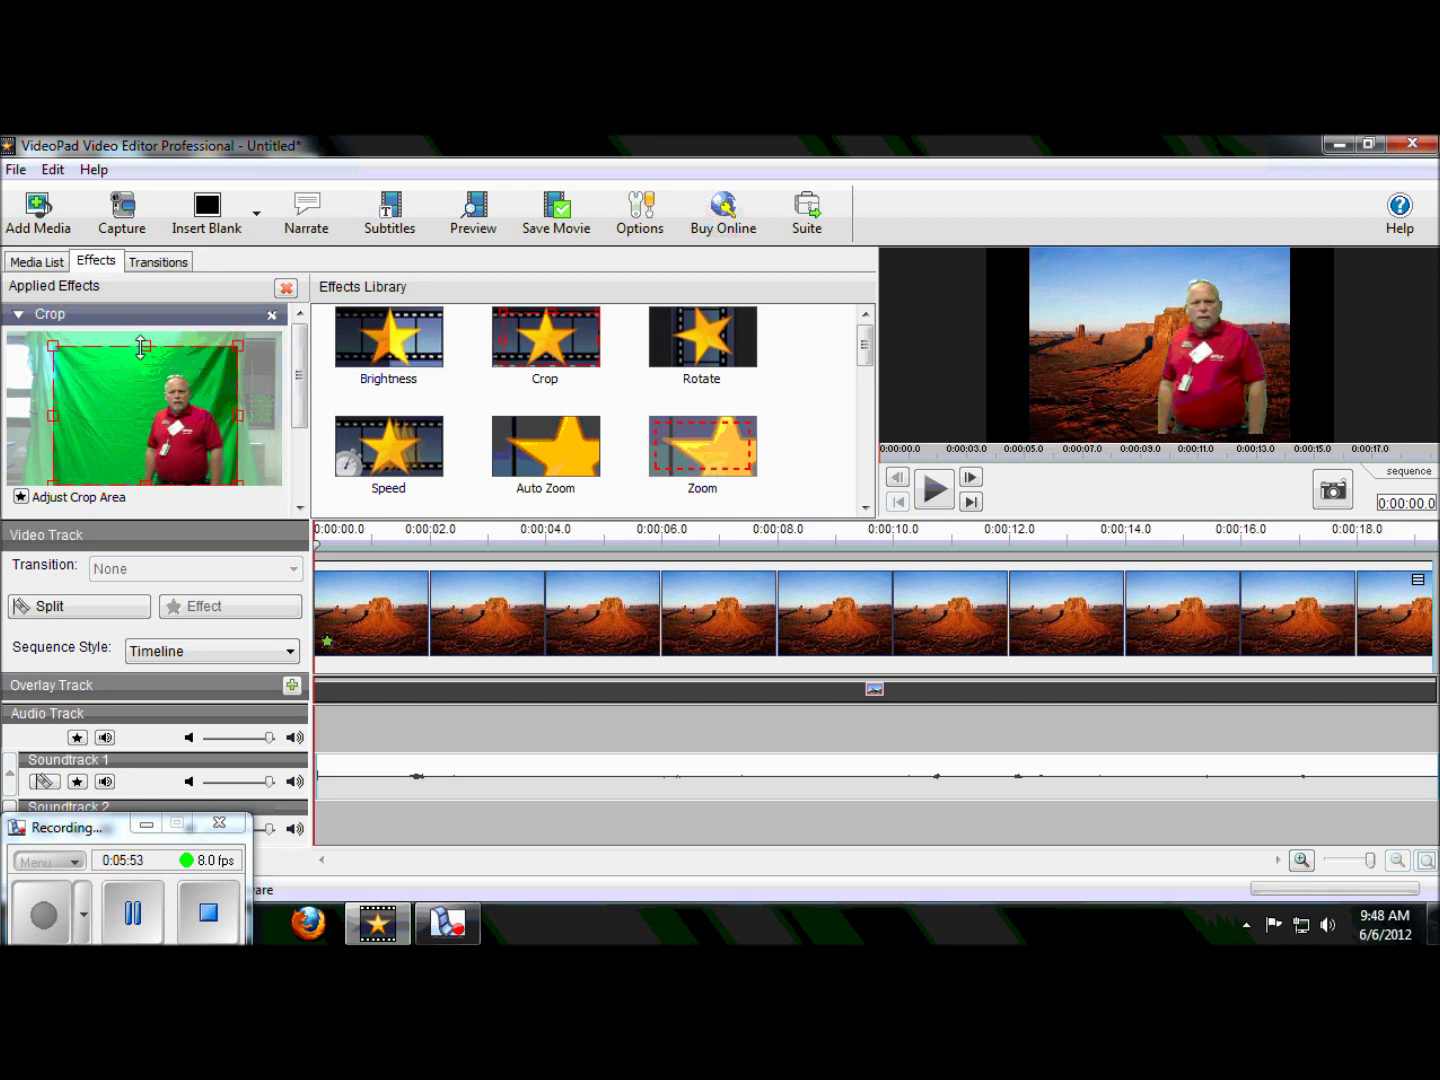